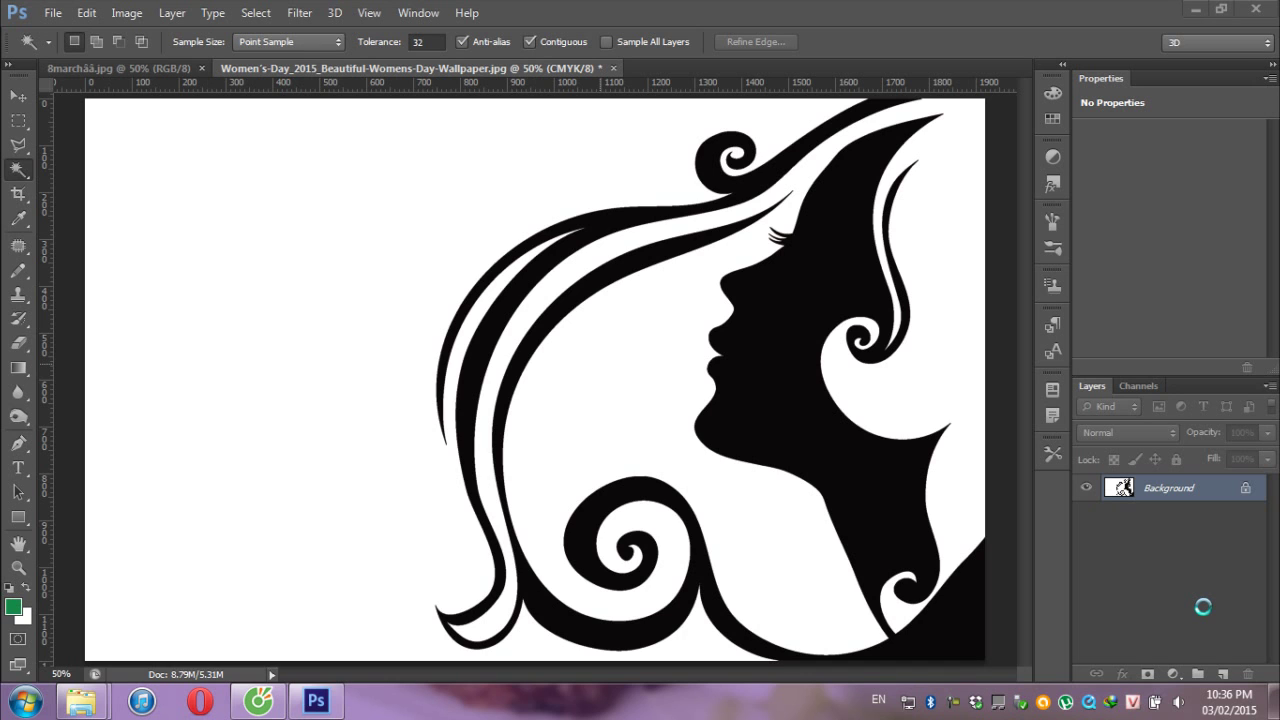
- Switch from the silhouette wallpaper to the browser's 'vector women' Google Images results
click(262, 700)
- Scroll through the 'vector women' image results
scroll(379, 133, up, 3)
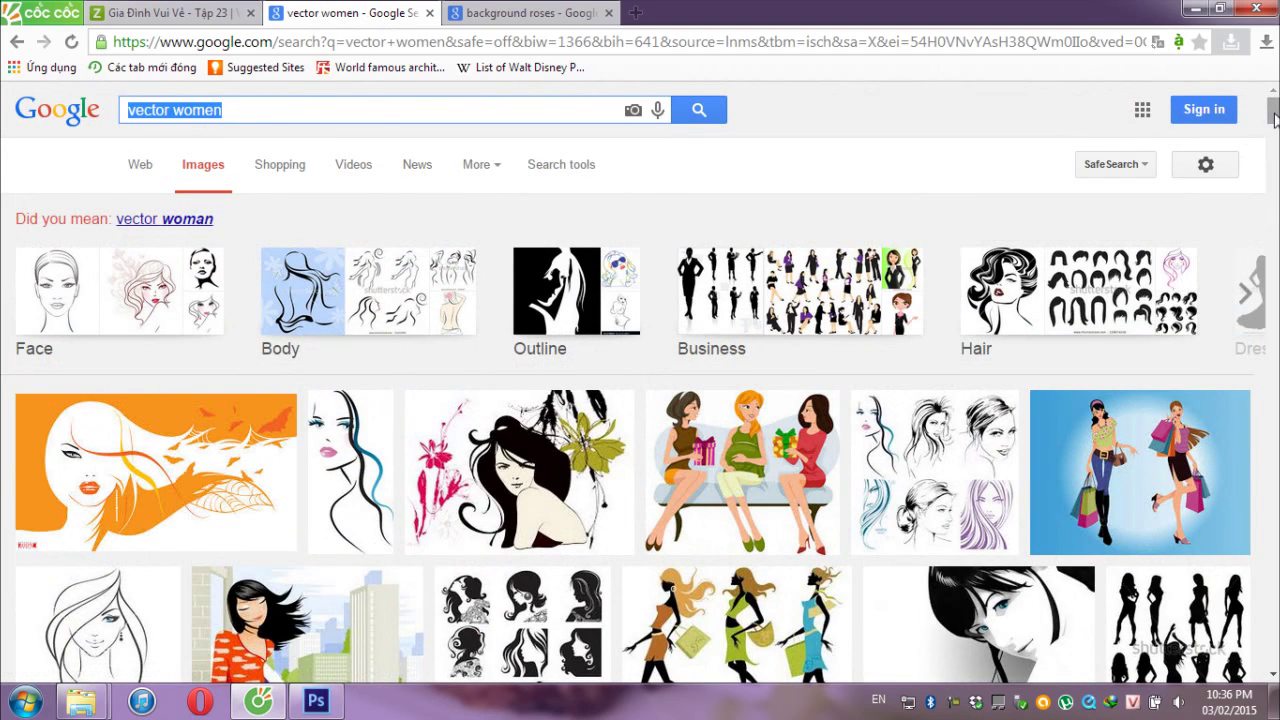
scroll(1272, 120, down, 2)
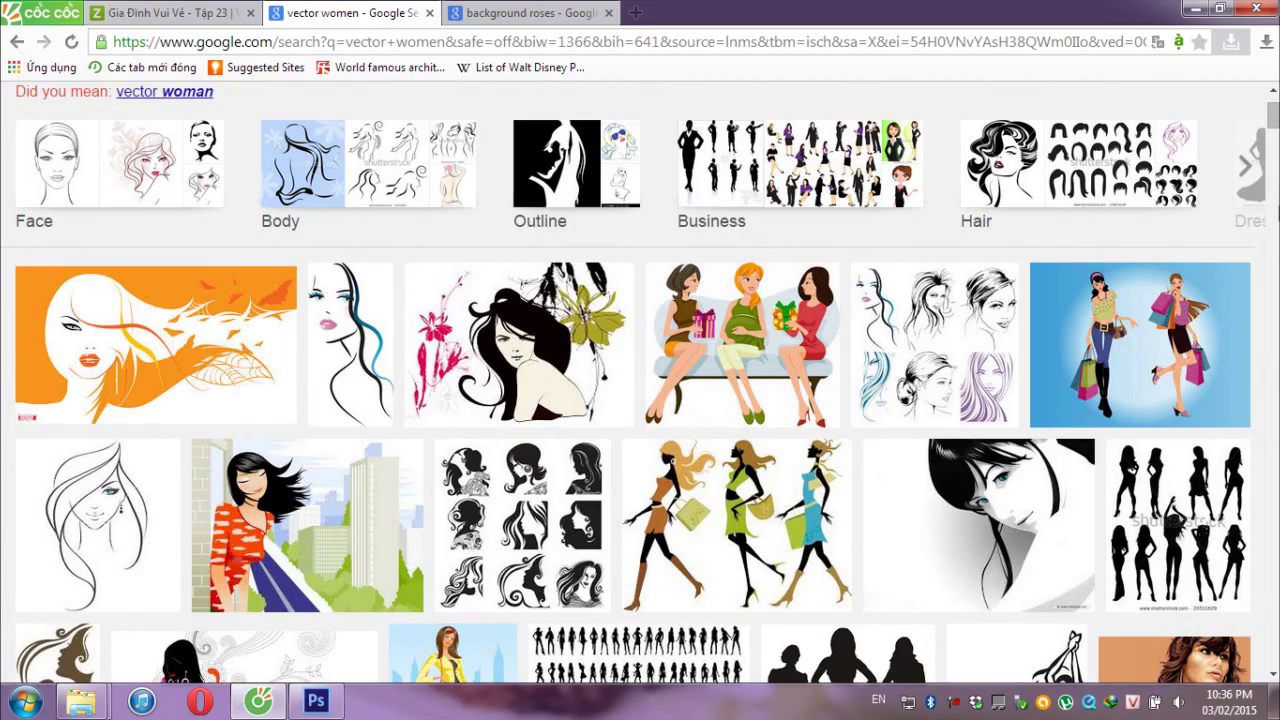
scroll(1272, 118, down, 3)
scroll(1272, 118, up, 5)
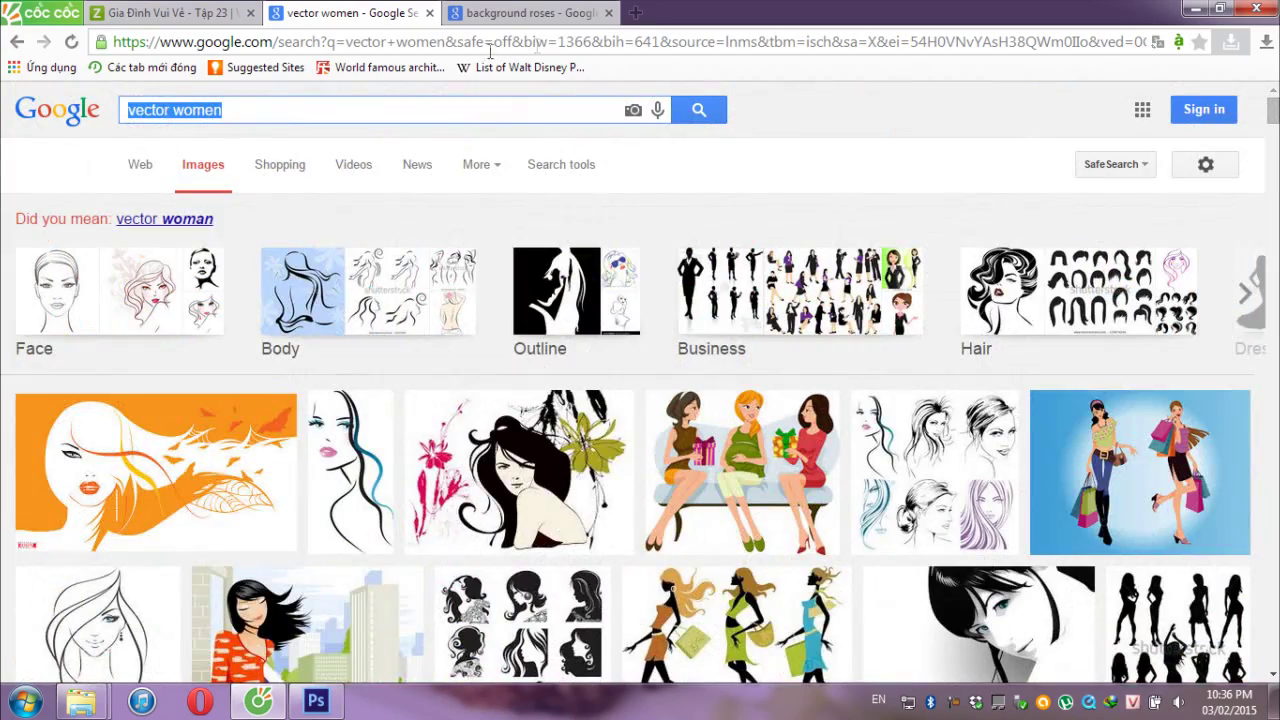
- Browse the 'background roses' image results, then return to the Photoshop wallpaper
click(473, 14)
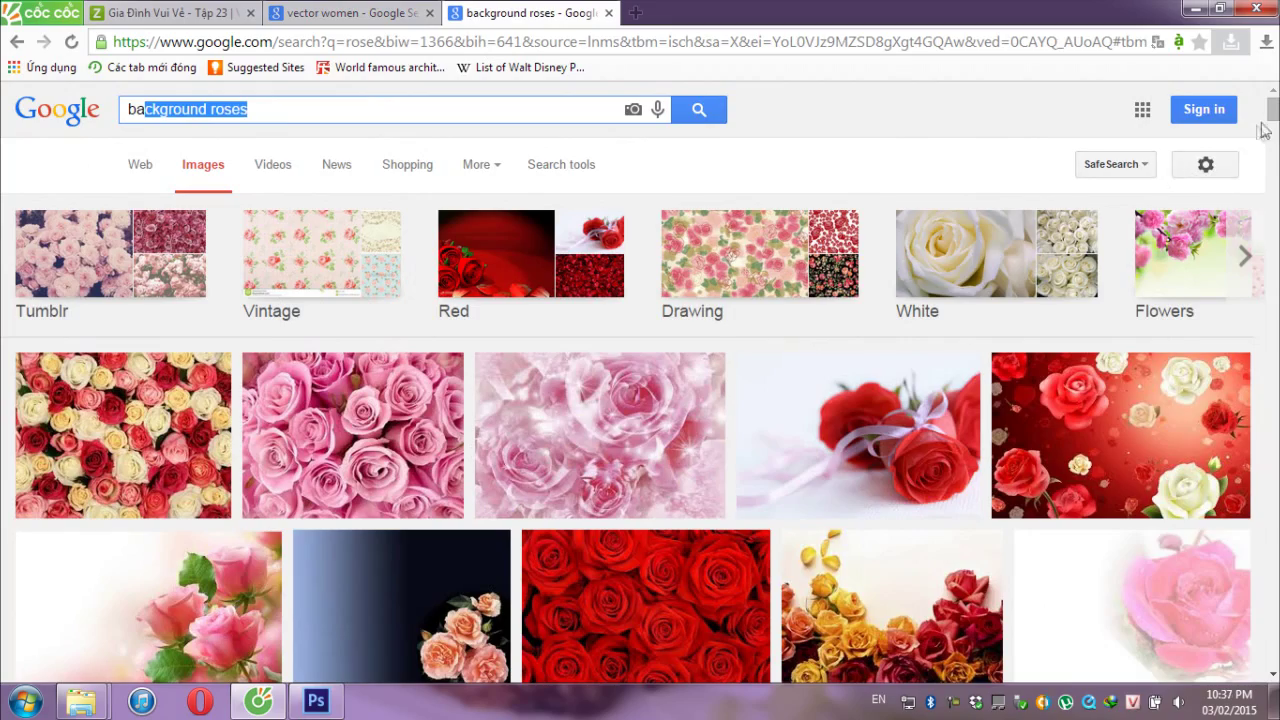
scroll(1266, 128, down, 2)
scroll(640, 384, down, 4)
scroll(640, 384, down, 4)
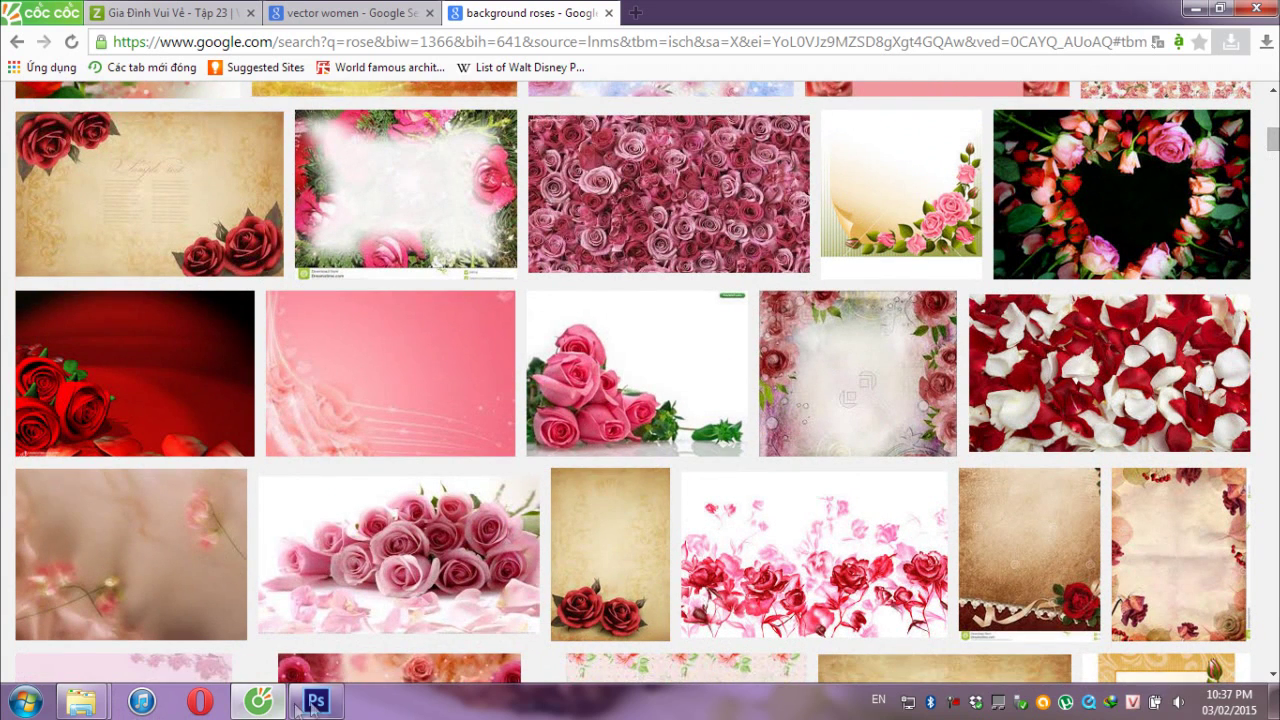
click(316, 701)
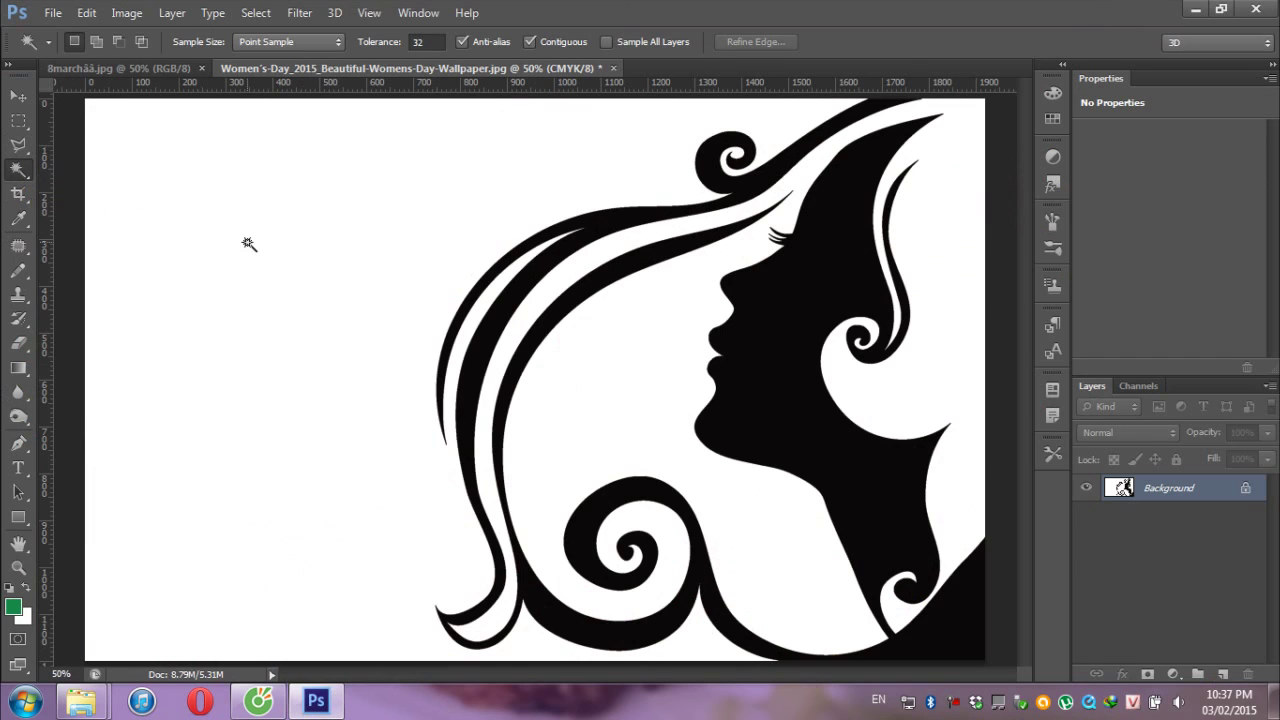
- Magic Wand the black silhouette and extend it with Select > Similar
click(759, 352)
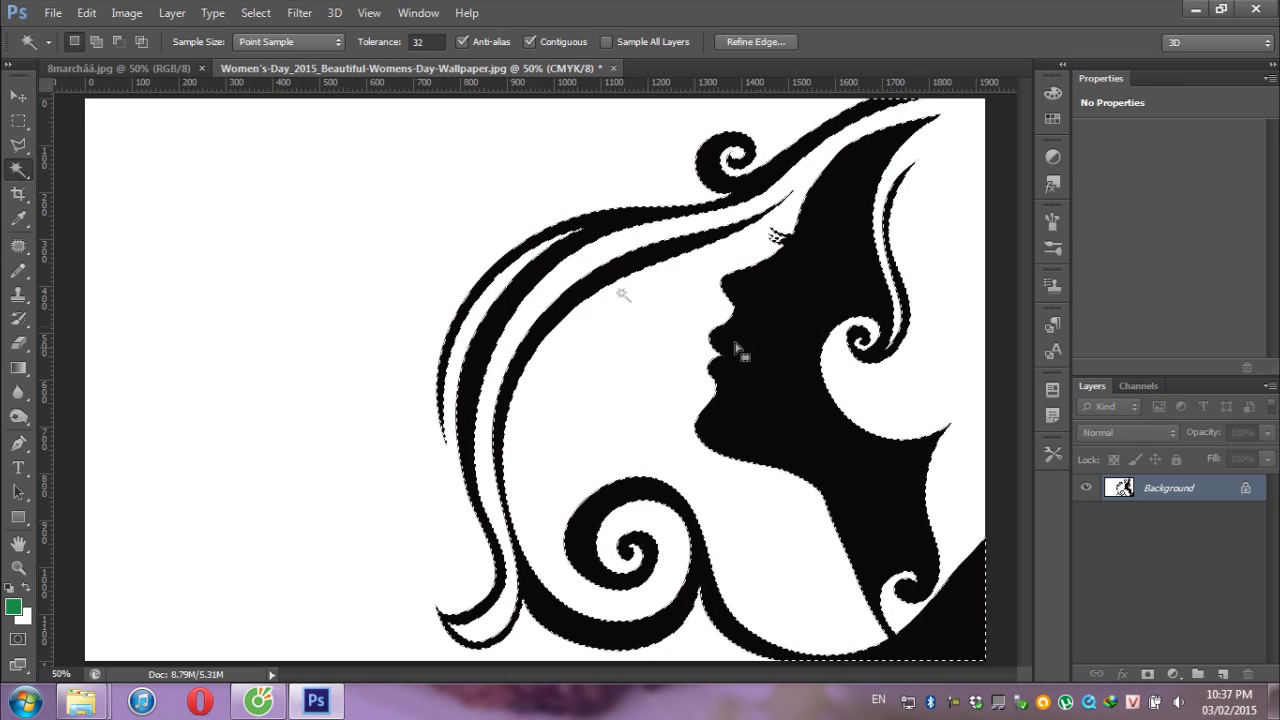
click(256, 14)
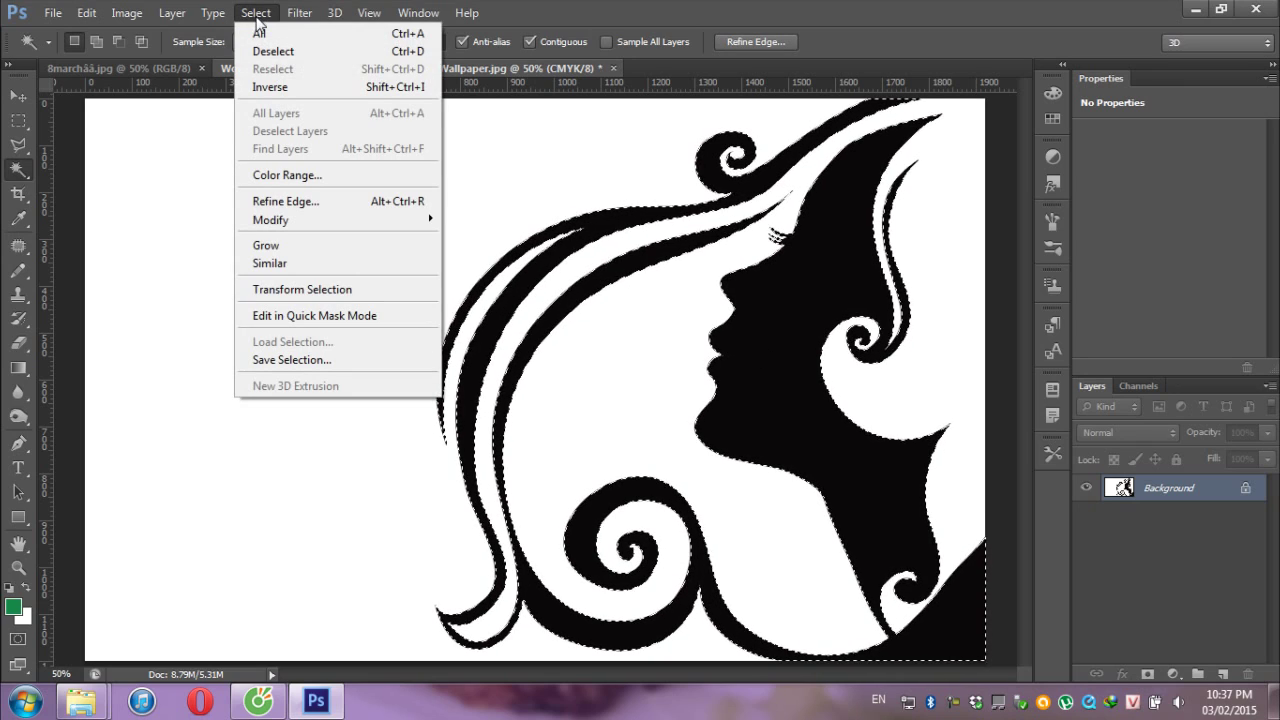
click(280, 263)
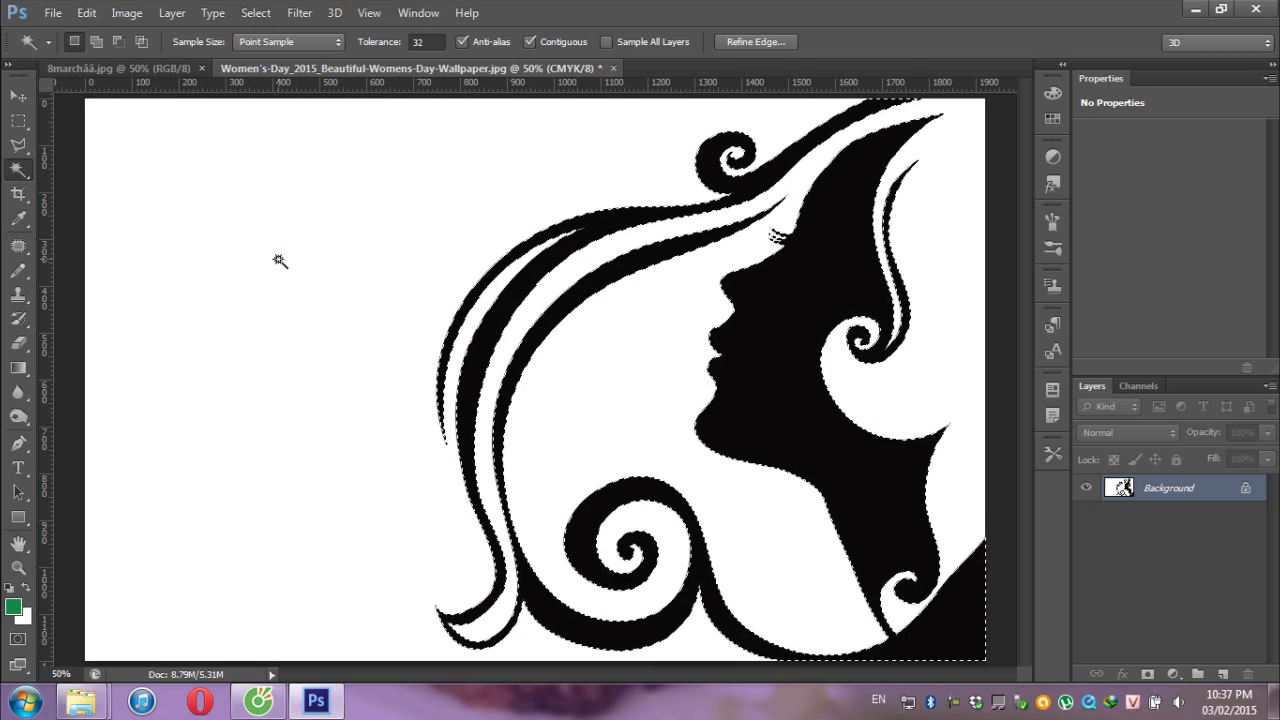
- Copy the red roses image and Paste Into the silhouette selection as masked Layer 1
click(155, 66)
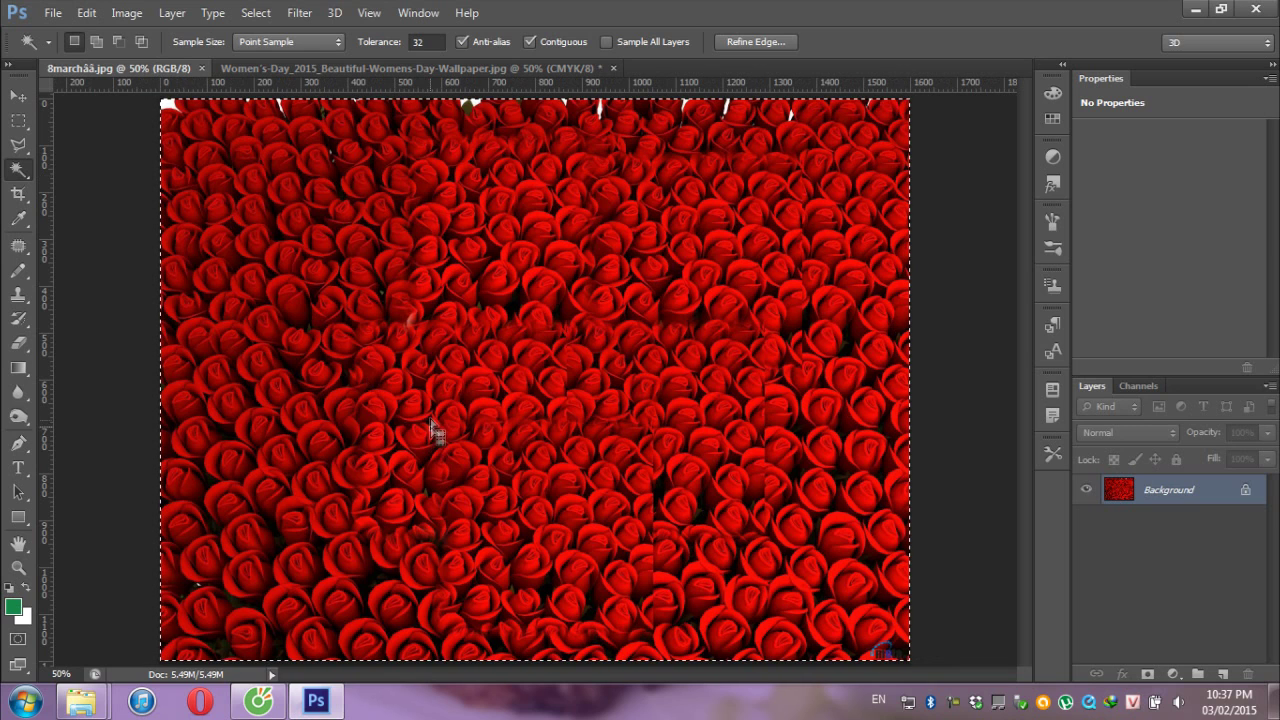
click(90, 15)
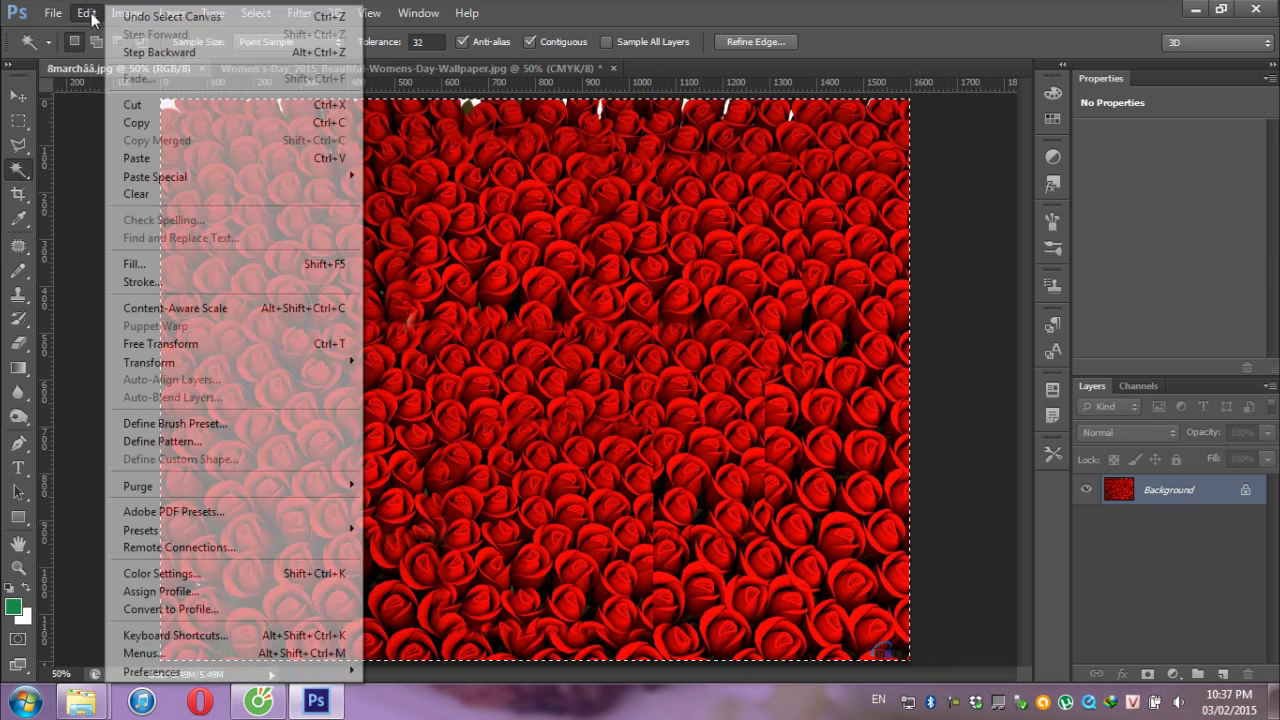
click(163, 124)
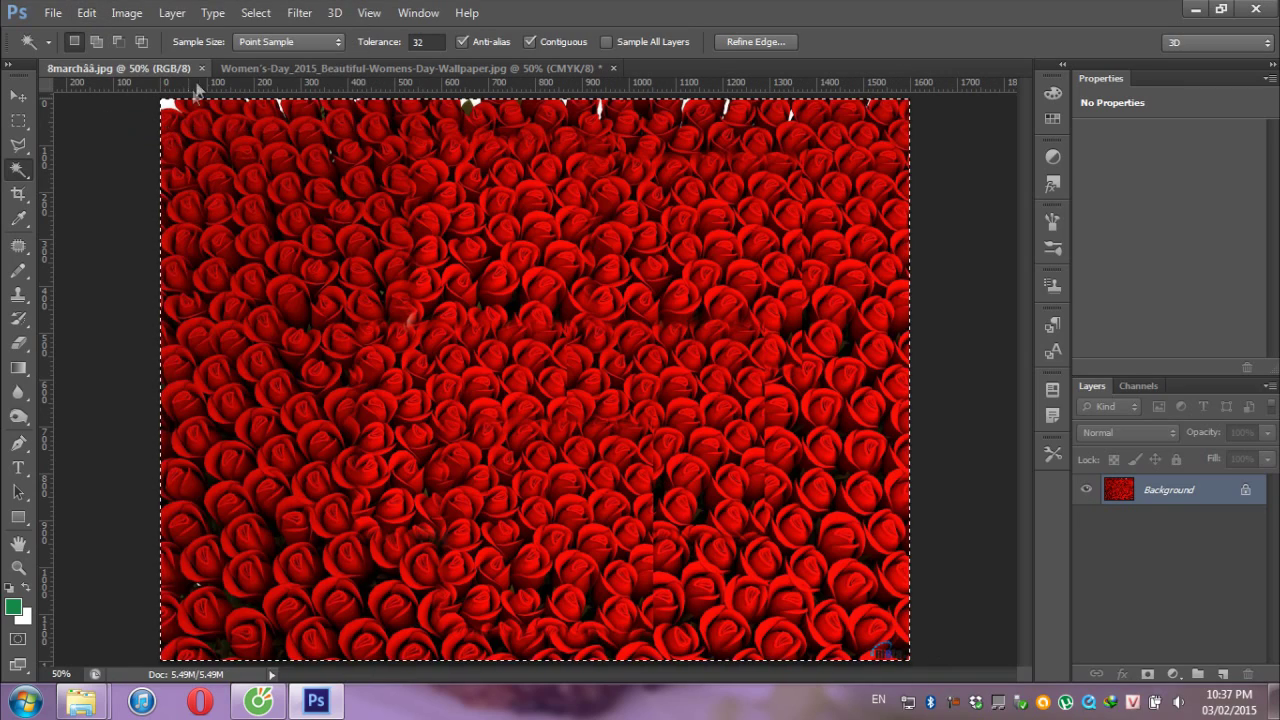
click(242, 67)
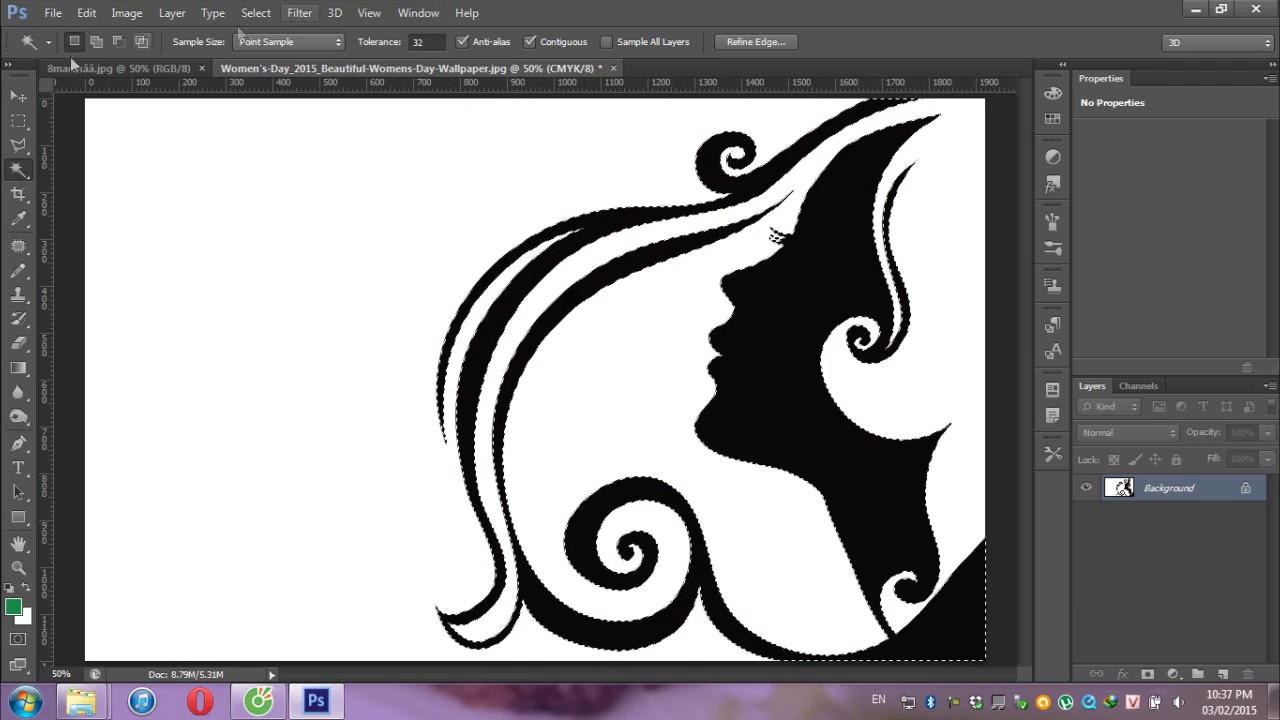
click(87, 13)
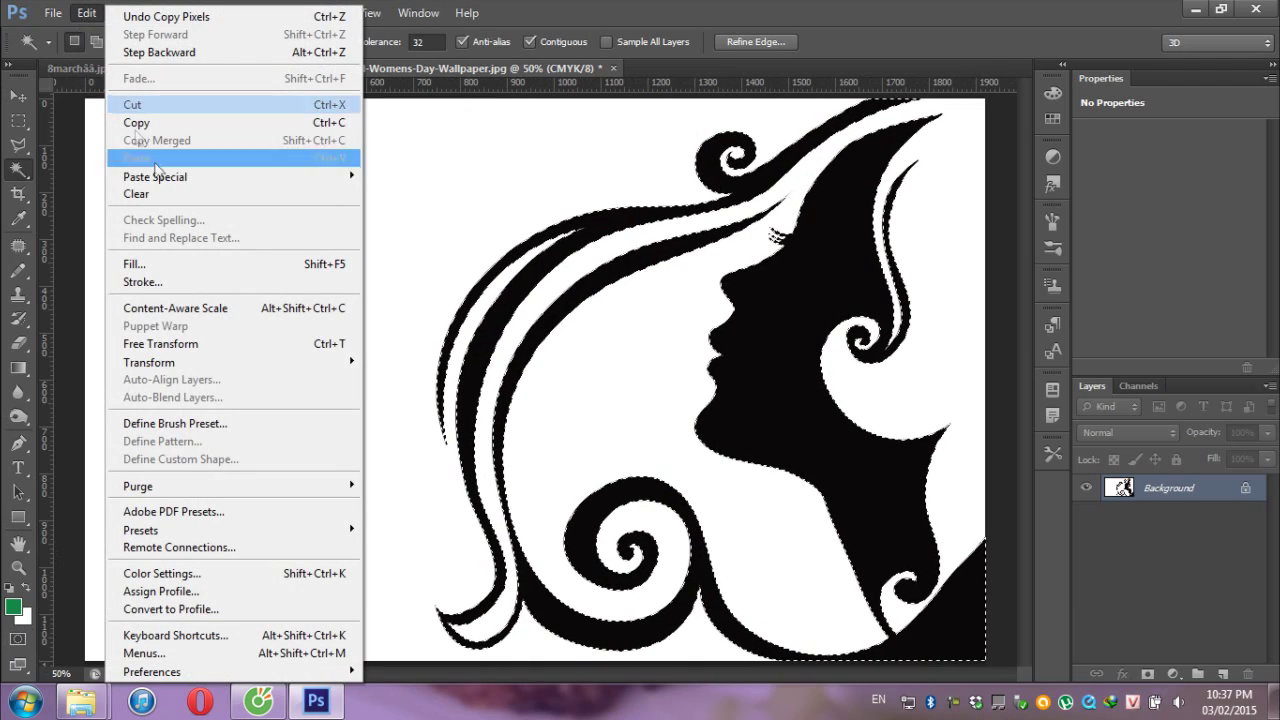
mouse_move(155, 176)
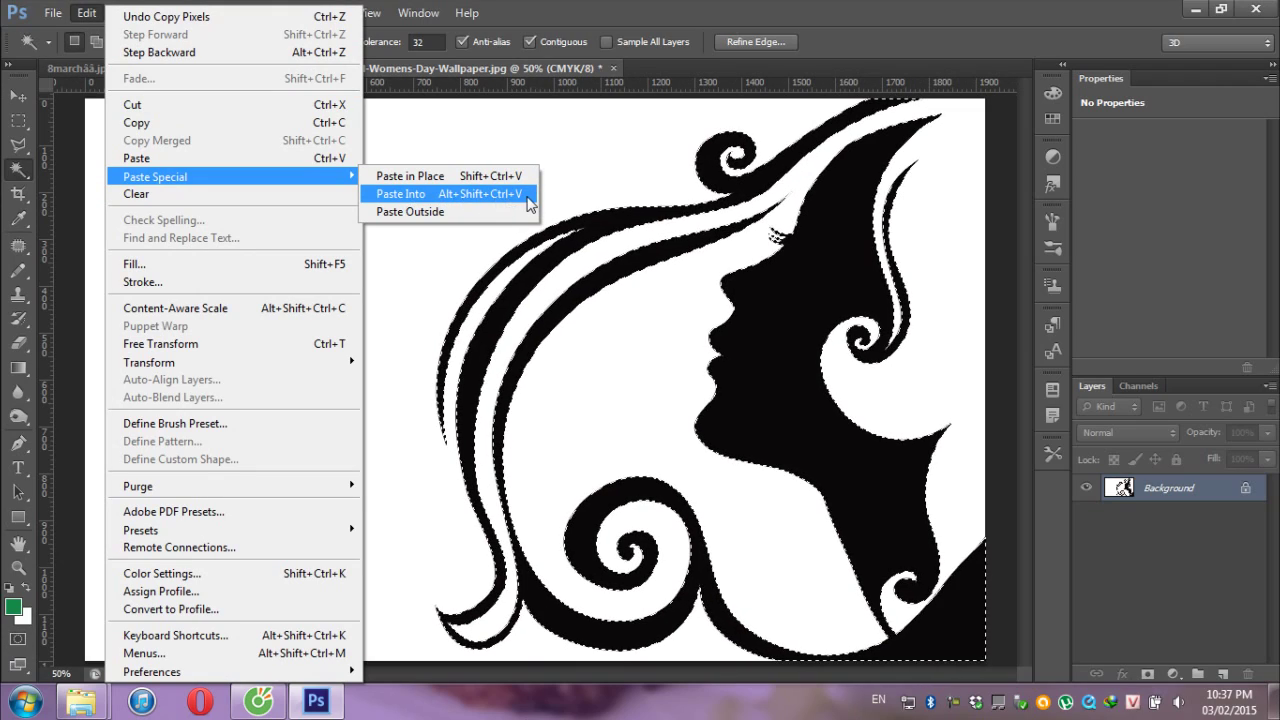
click(826, 88)
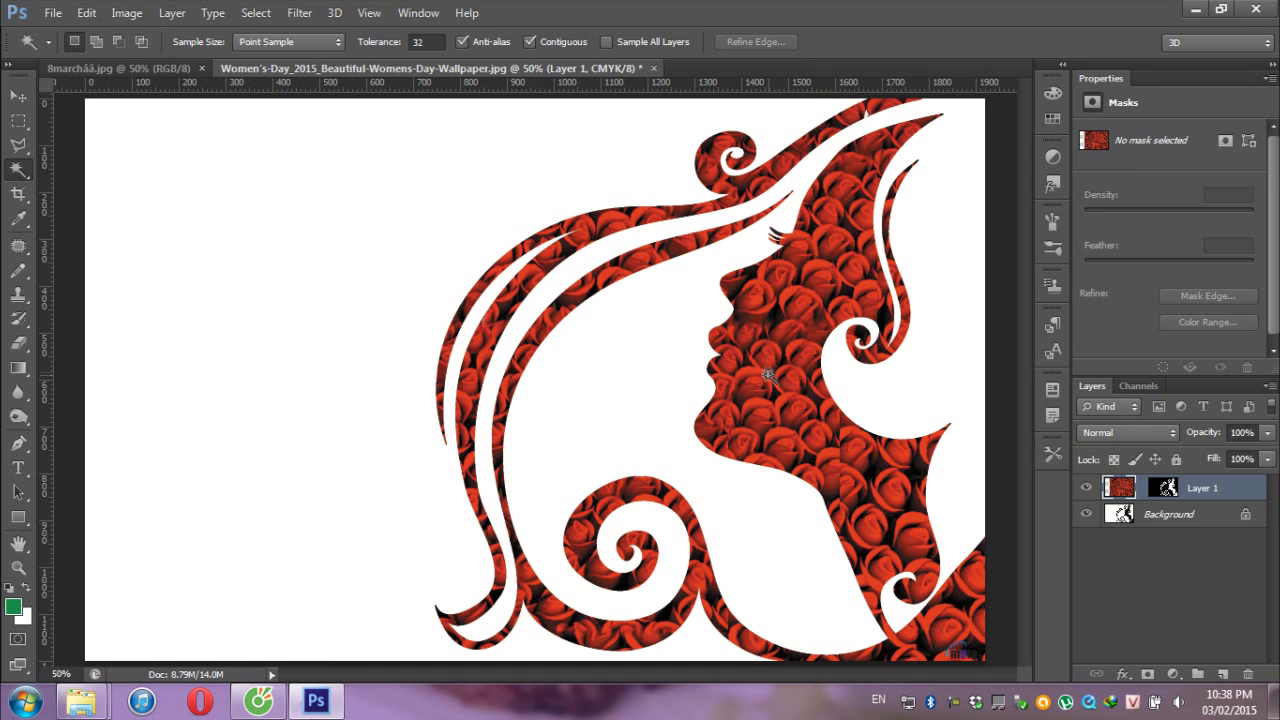
- Scale the roses layer up to about 113% with Free Transform
key(ctrl+t)
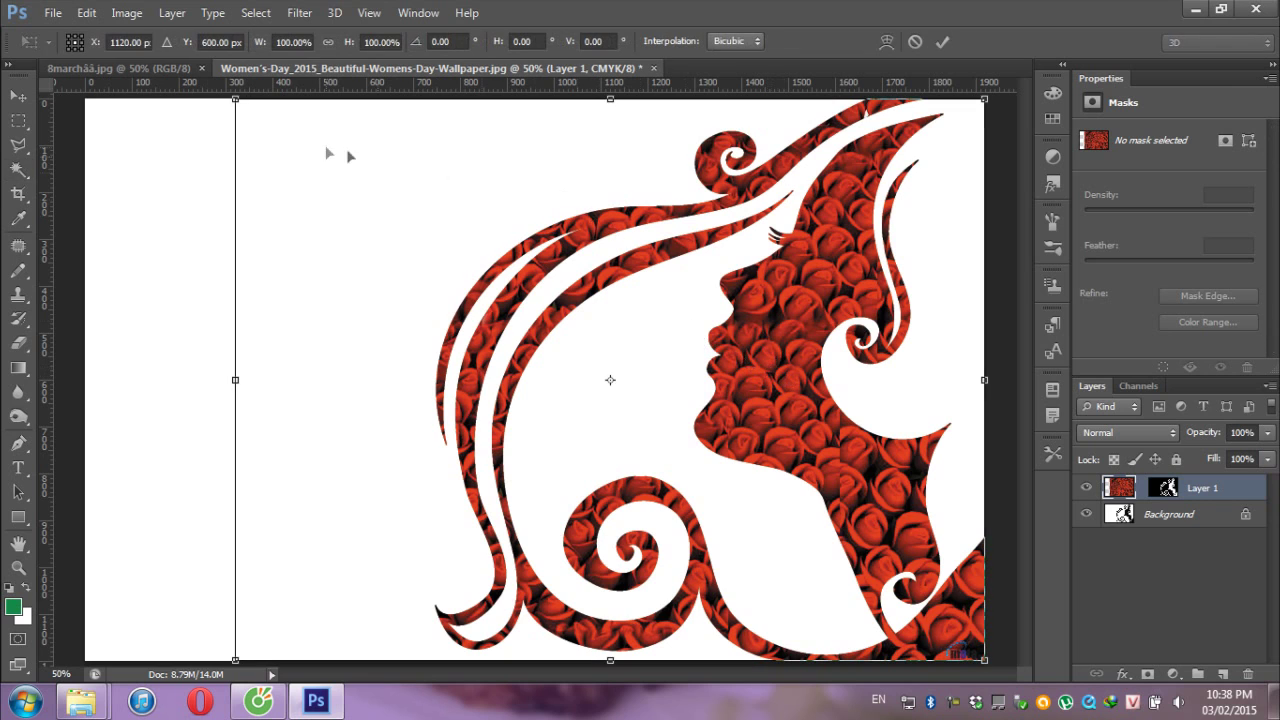
drag(985, 660, 1040, 688)
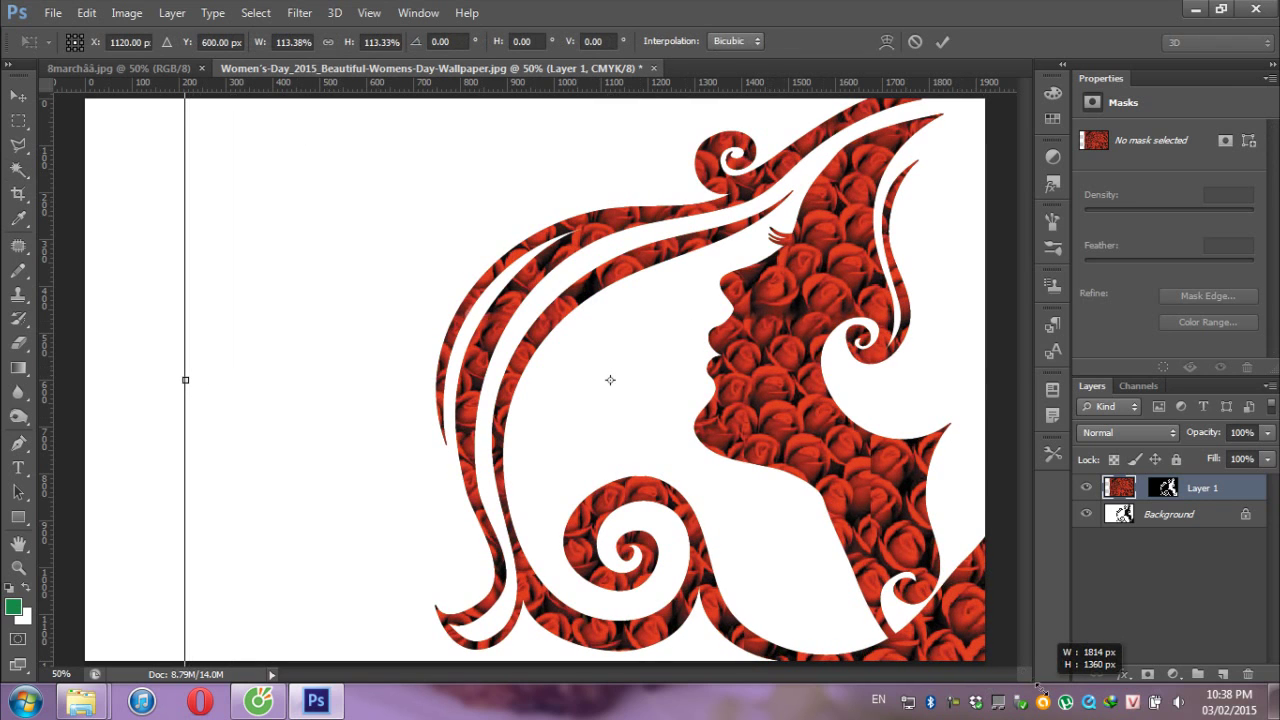
key(Return)
key(w)
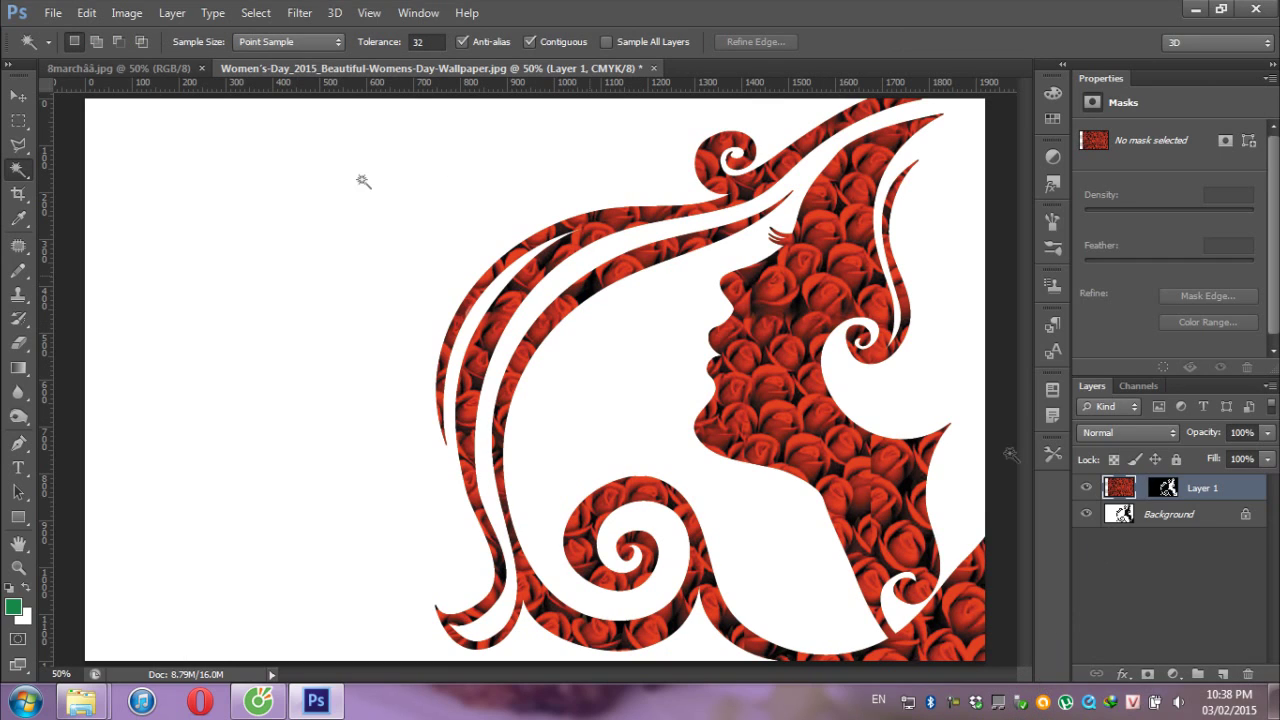
- Apply Brightness/Contrast of 29 brightness and 61 contrast to the roses
click(127, 13)
mouse_move(155, 60)
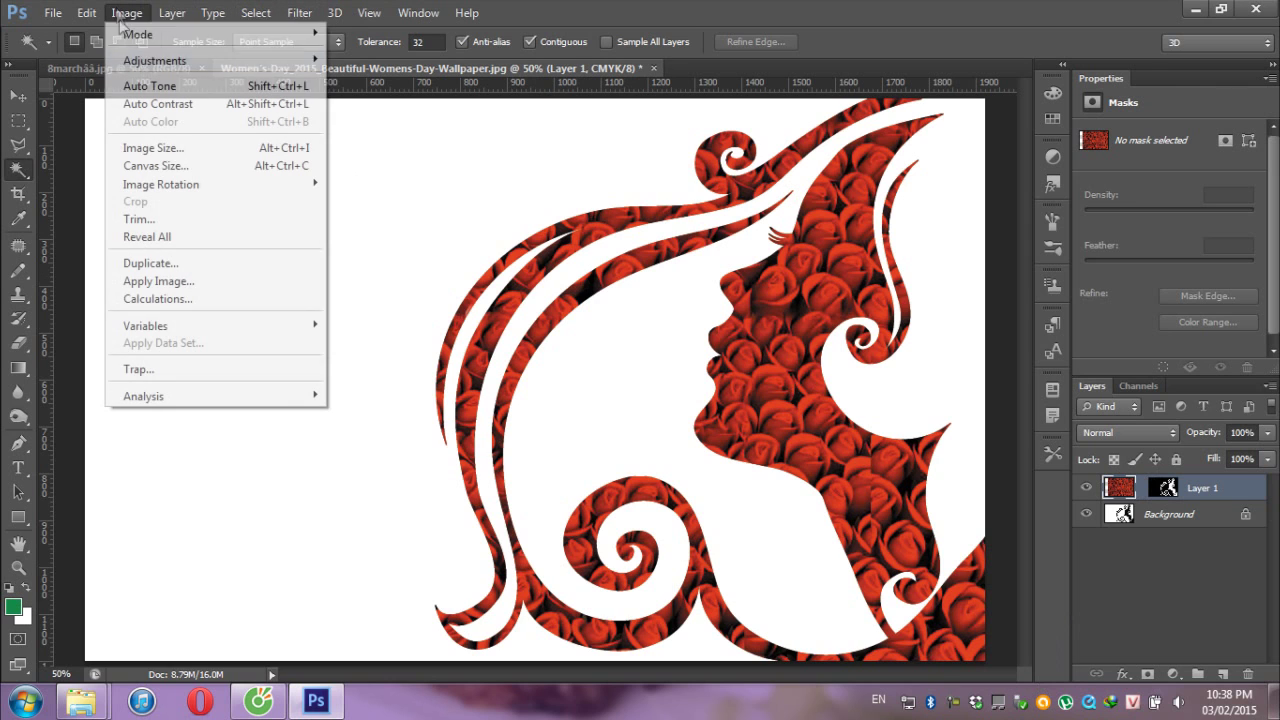
click(346, 64)
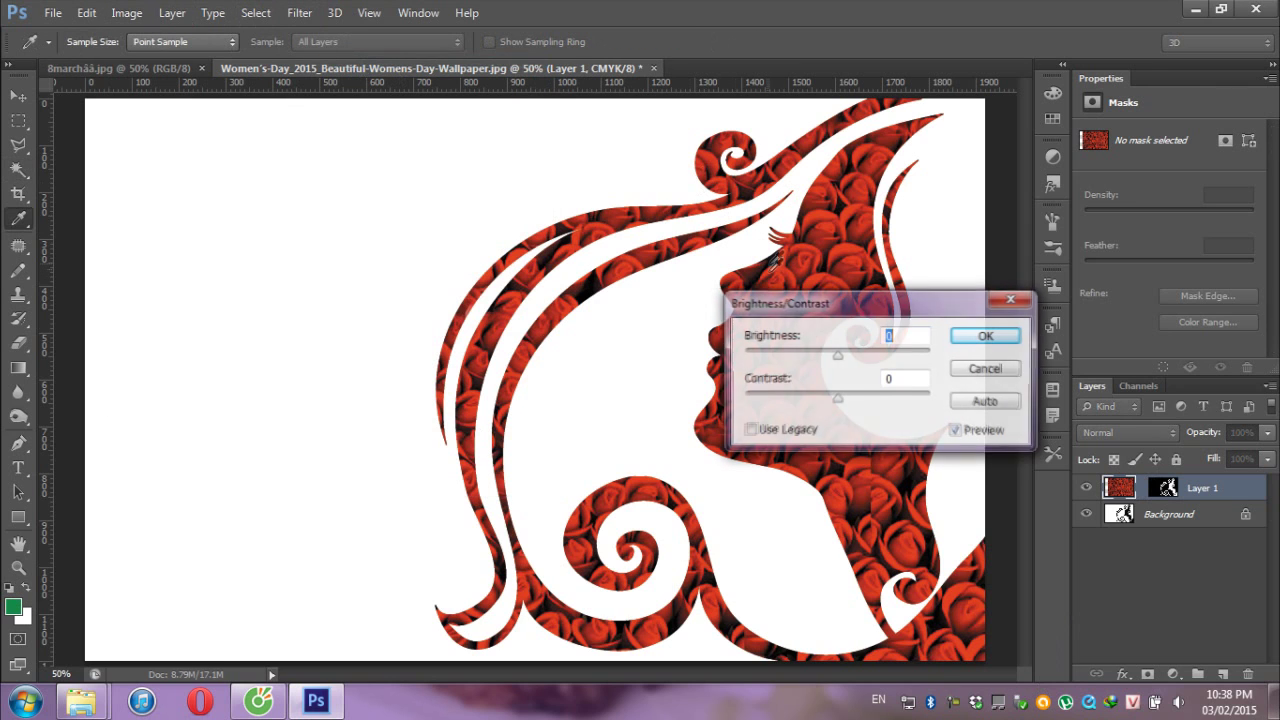
mouse_move(840, 357)
mouse_down()
mouse_move(889, 366)
mouse_move(854, 360)
mouse_move(855, 403)
mouse_move(897, 399)
mouse_up()
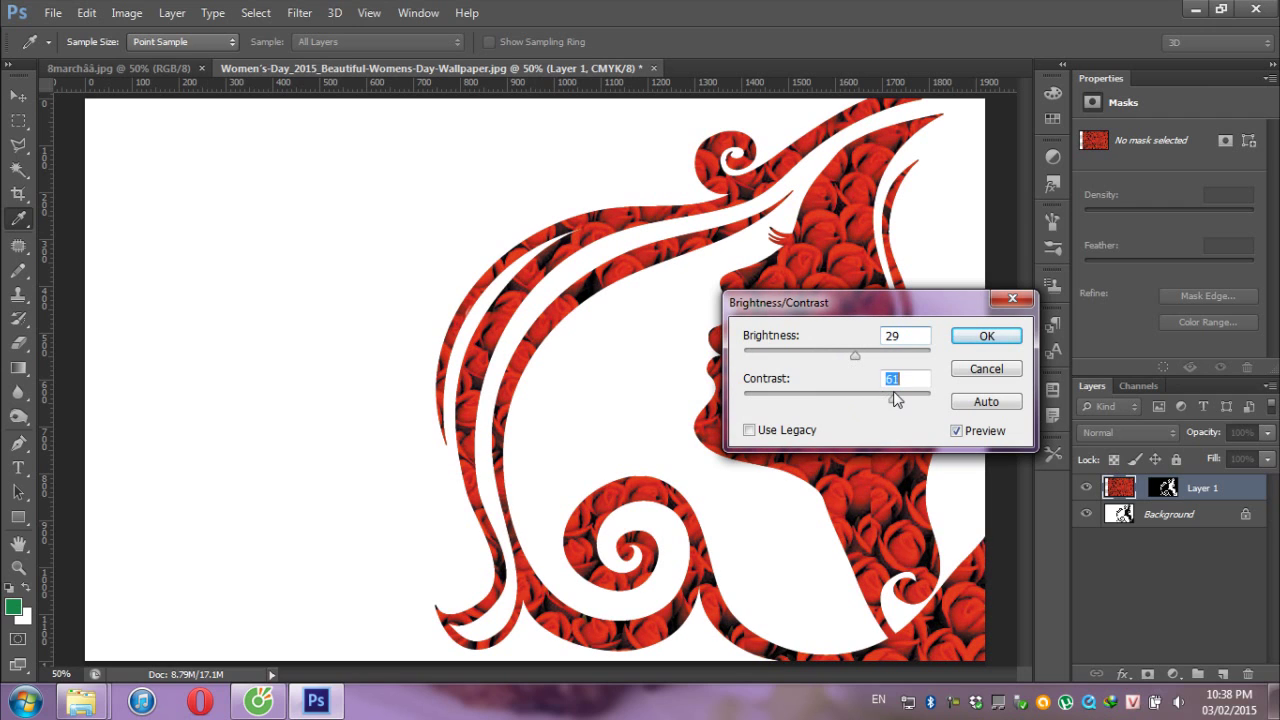
click(986, 336)
key(w)
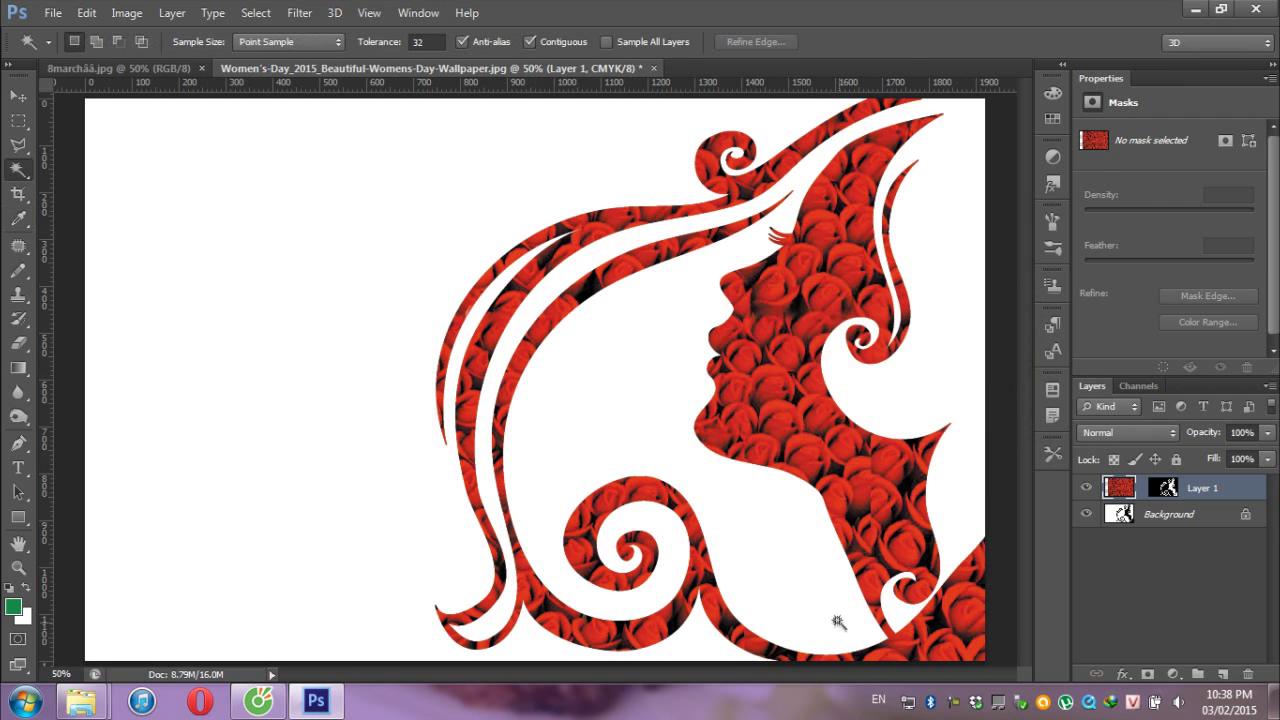
- Add a Drop Shadow to the roses layer, size 18 px and 89% opacity
right_click(1200, 490)
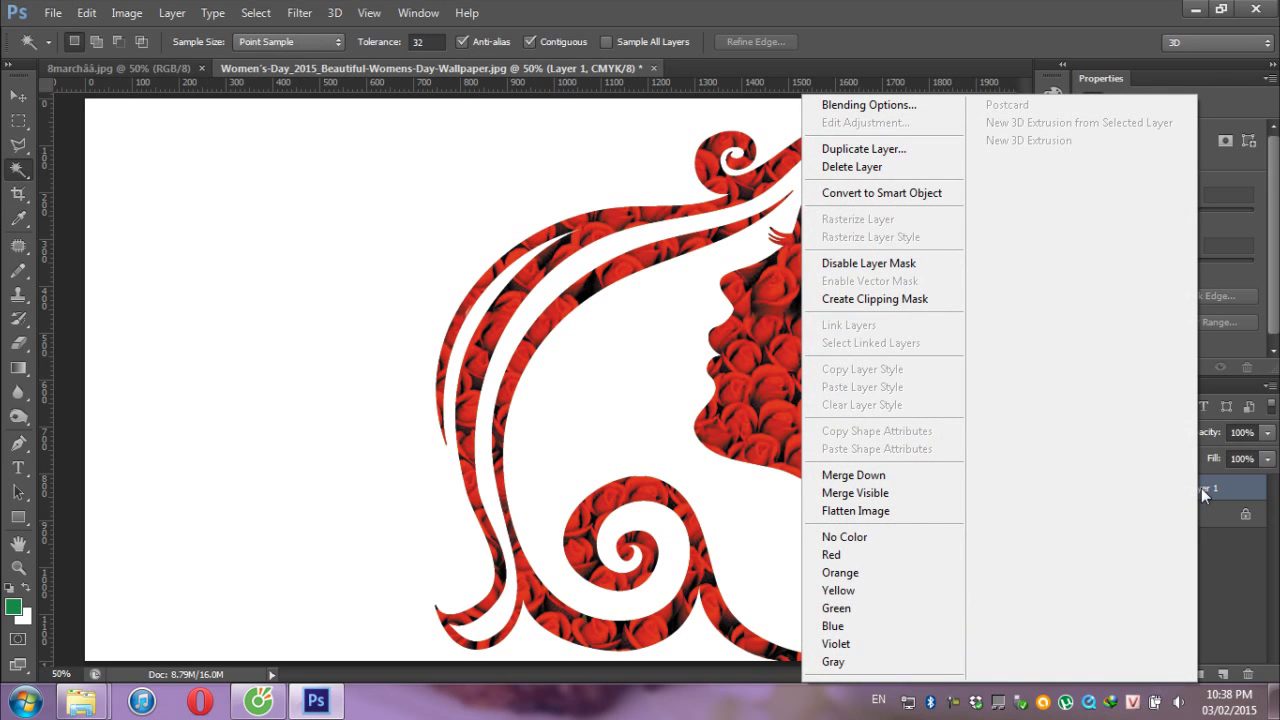
click(855, 108)
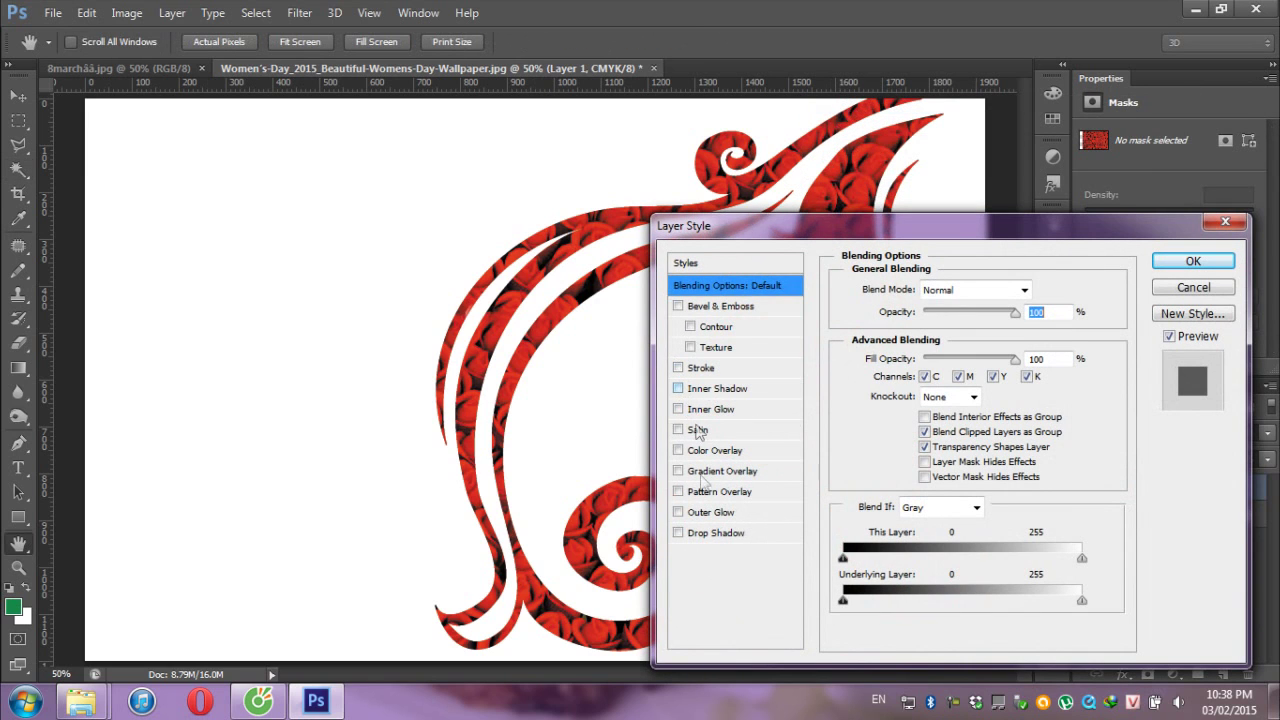
click(706, 540)
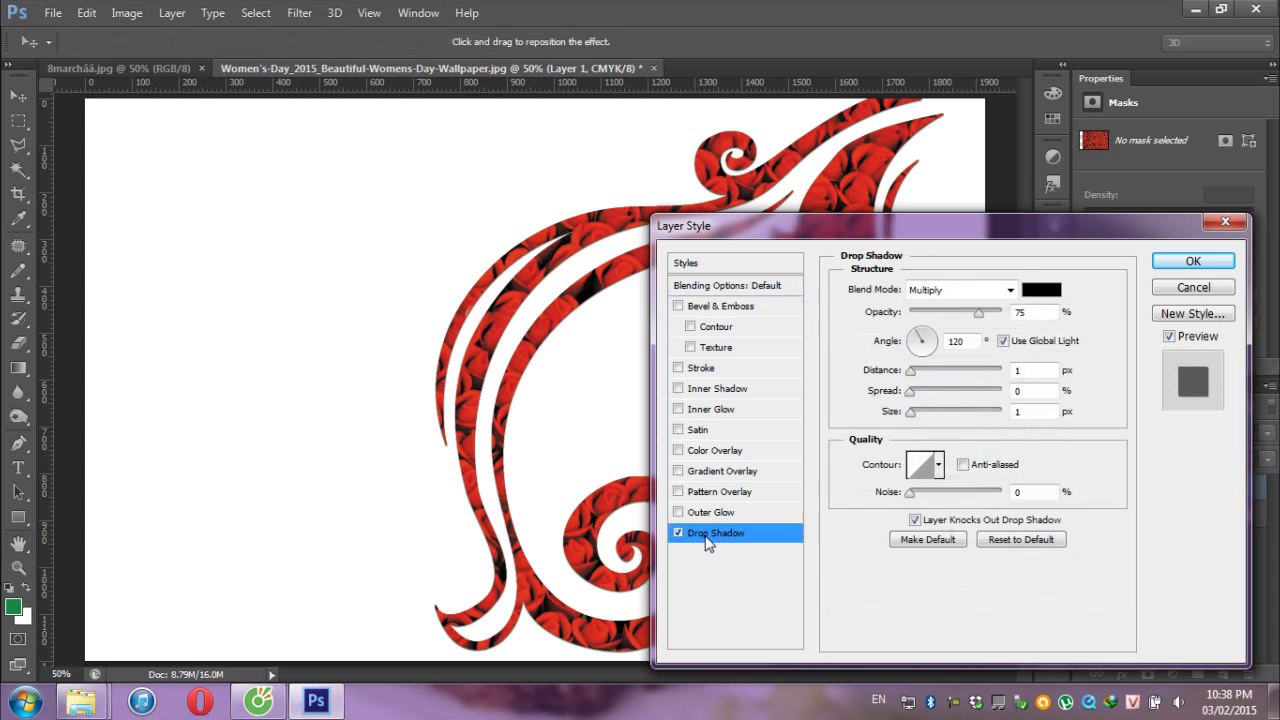
click(914, 415)
drag(914, 413, 922, 413)
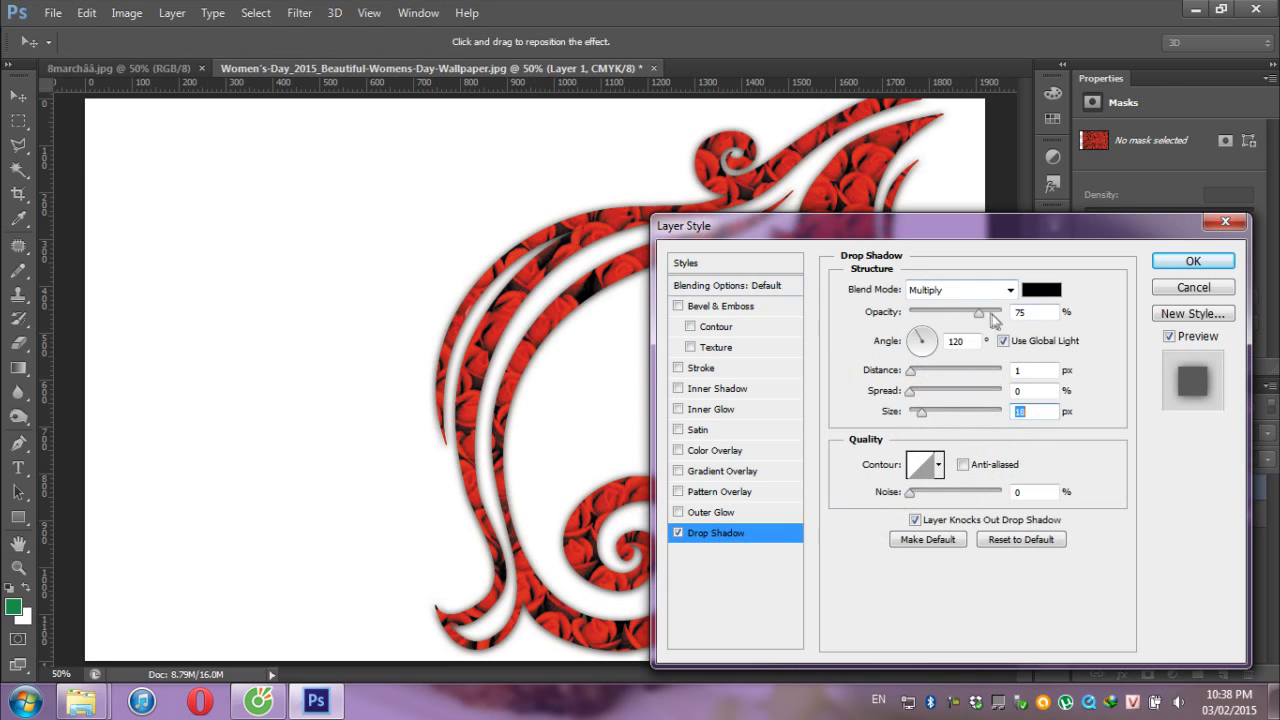
mouse_move(979, 313)
mouse_down()
mouse_move(992, 316)
mouse_move(966, 333)
mouse_up()
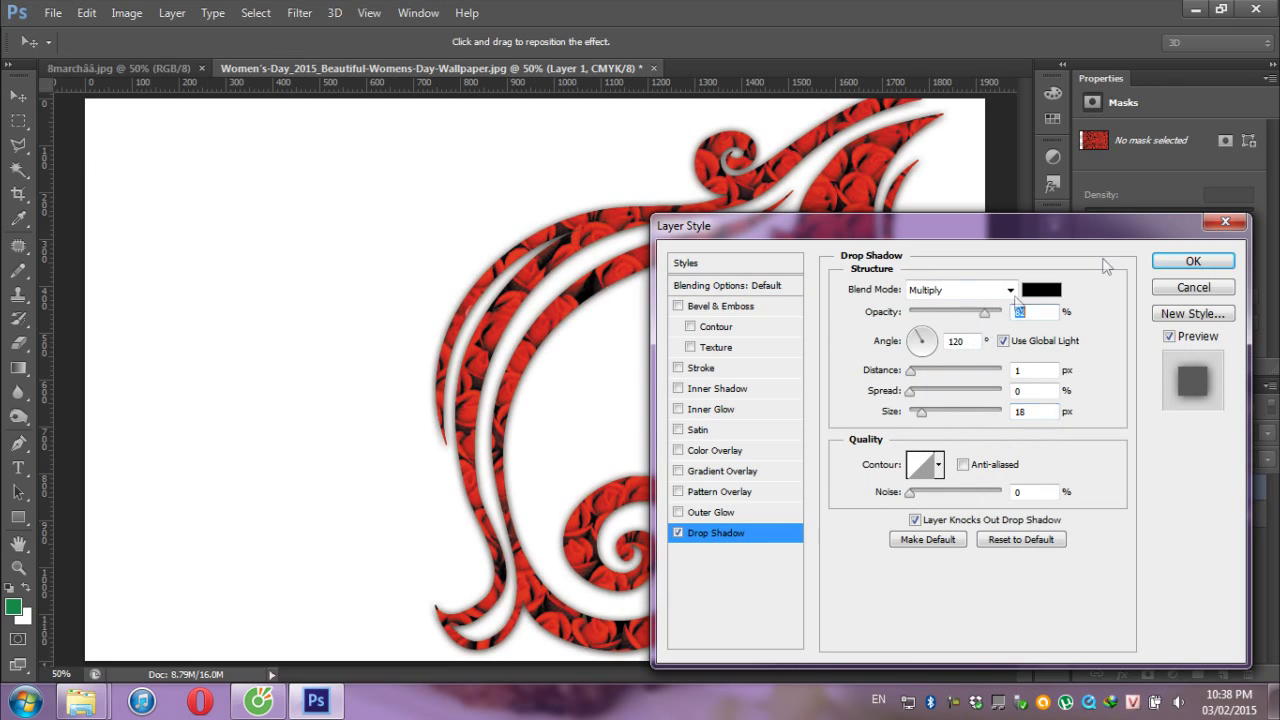
click(1158, 265)
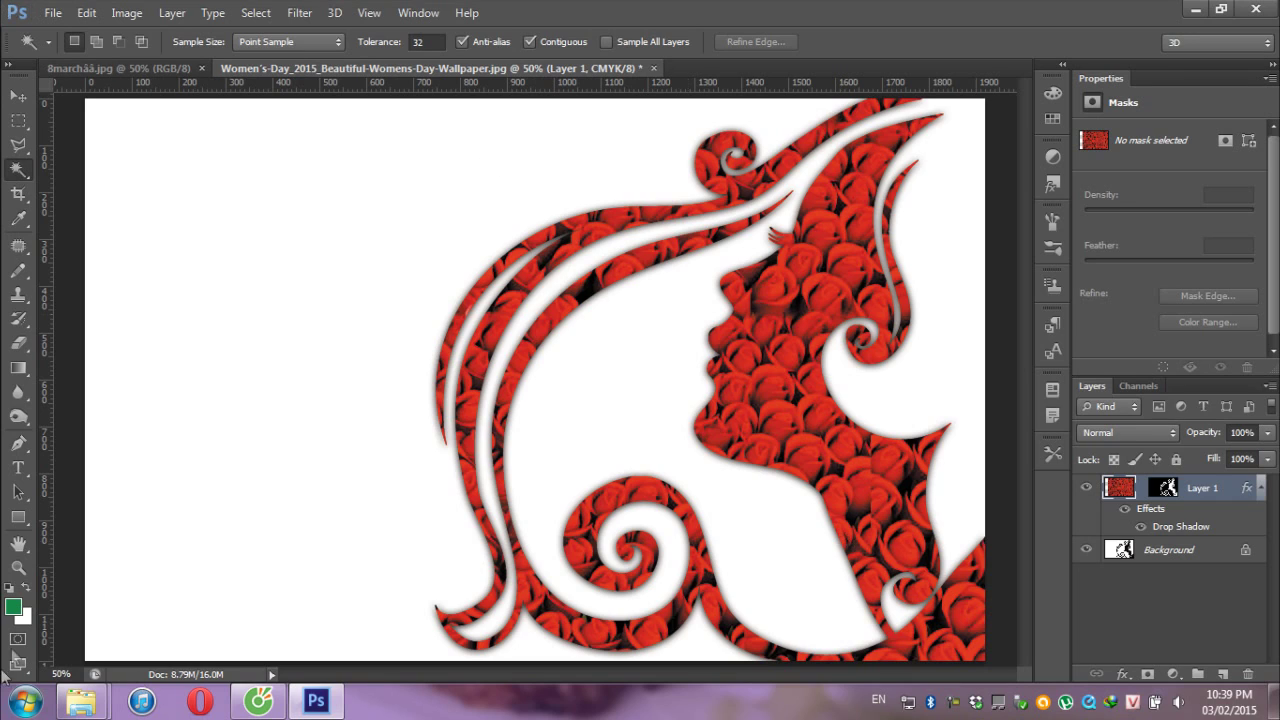
- Add a 'Happy' text layer in UTM Yen Tu 72 pt left of the silhouette
click(22, 468)
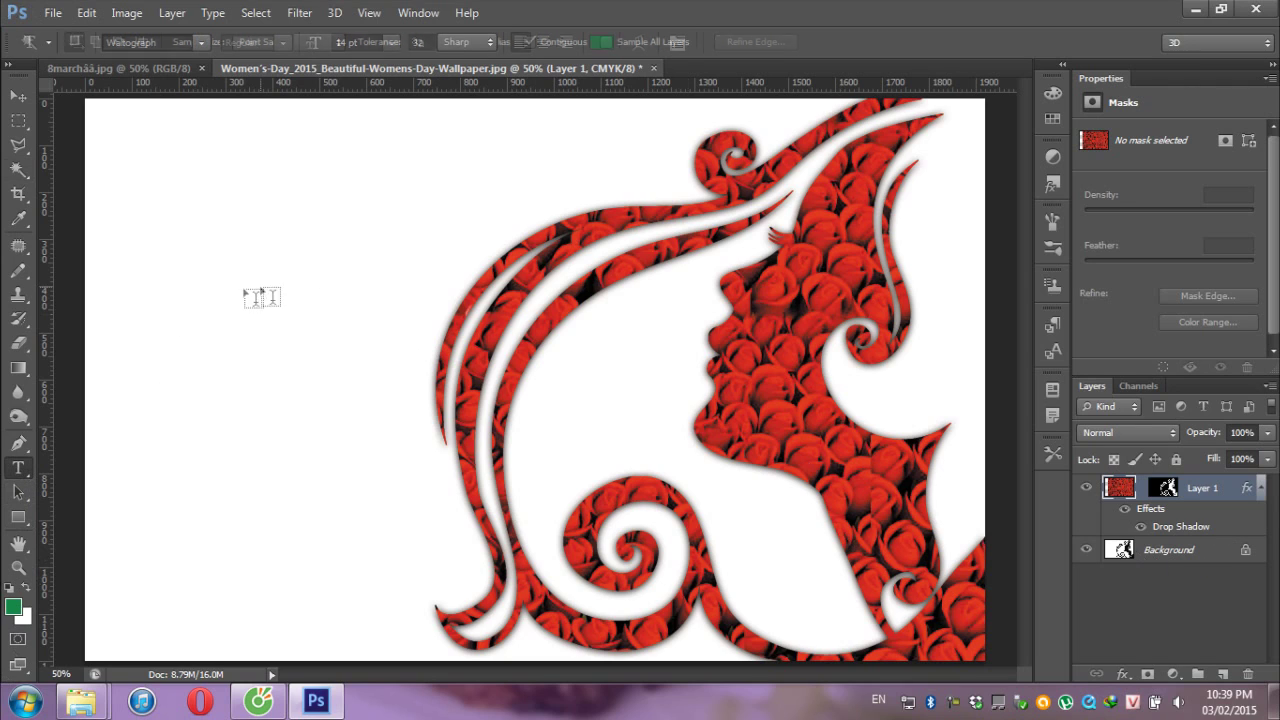
click(168, 303)
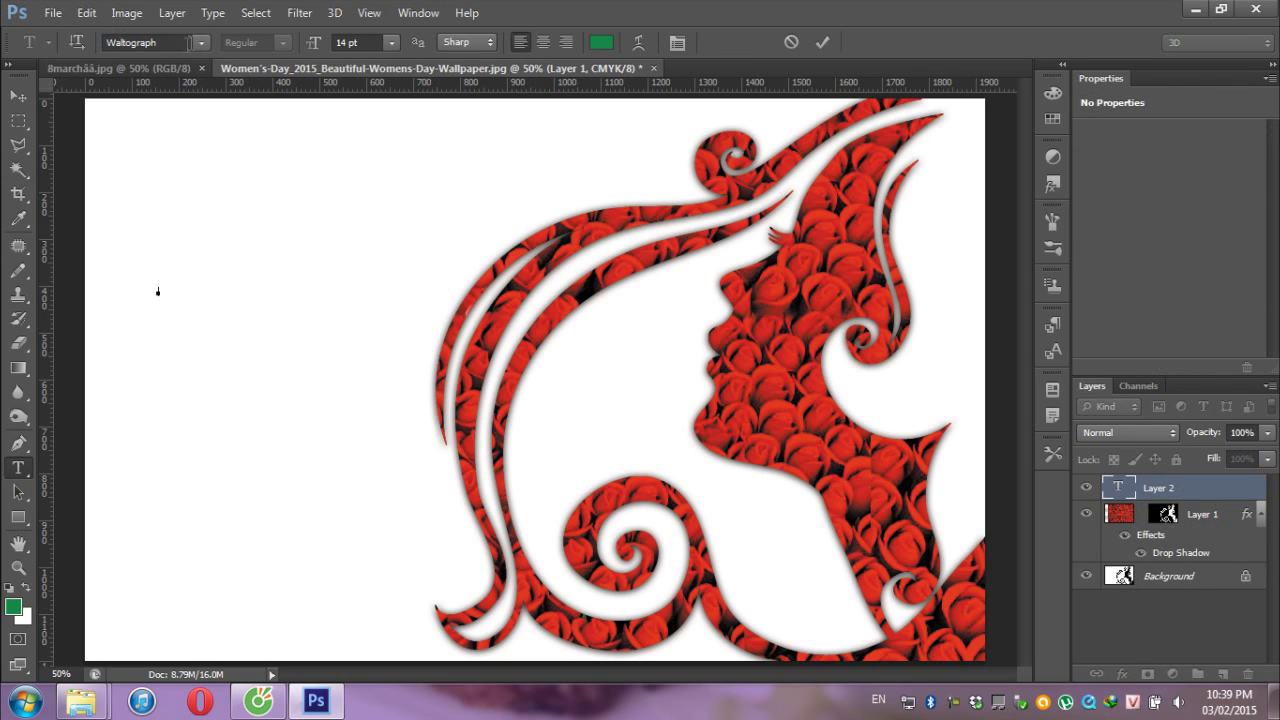
click(201, 43)
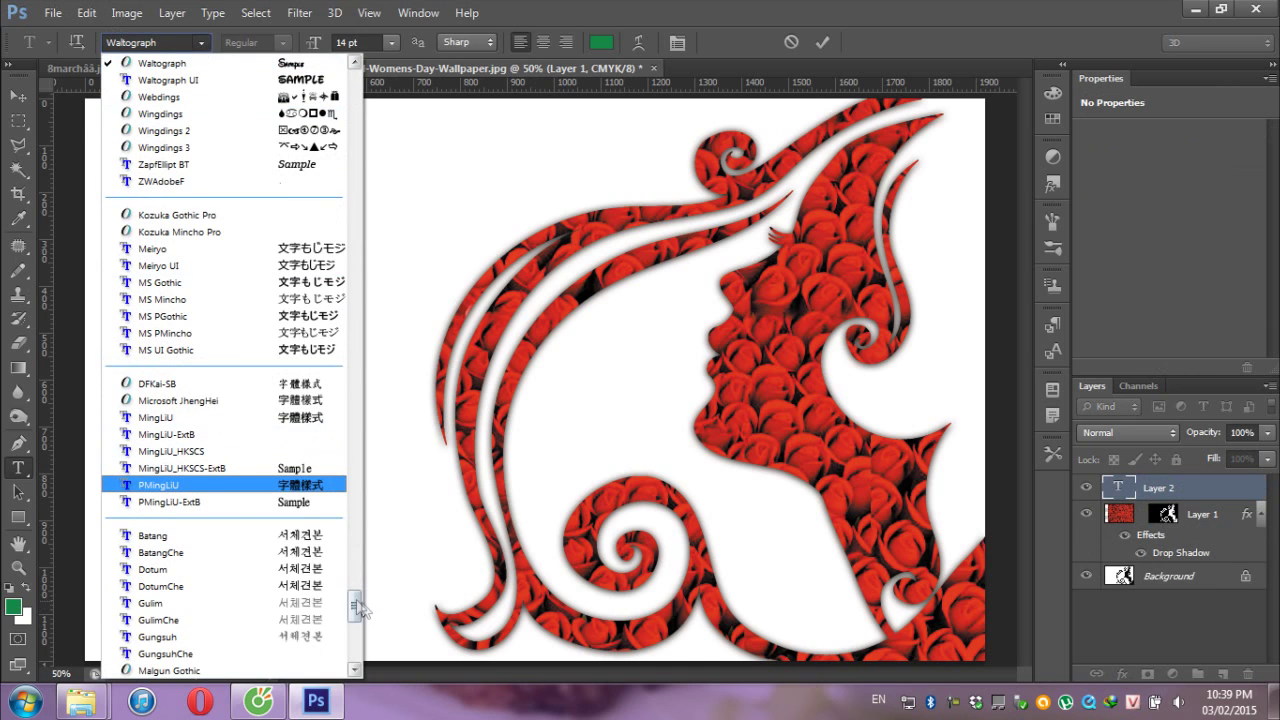
drag(354, 605, 362, 350)
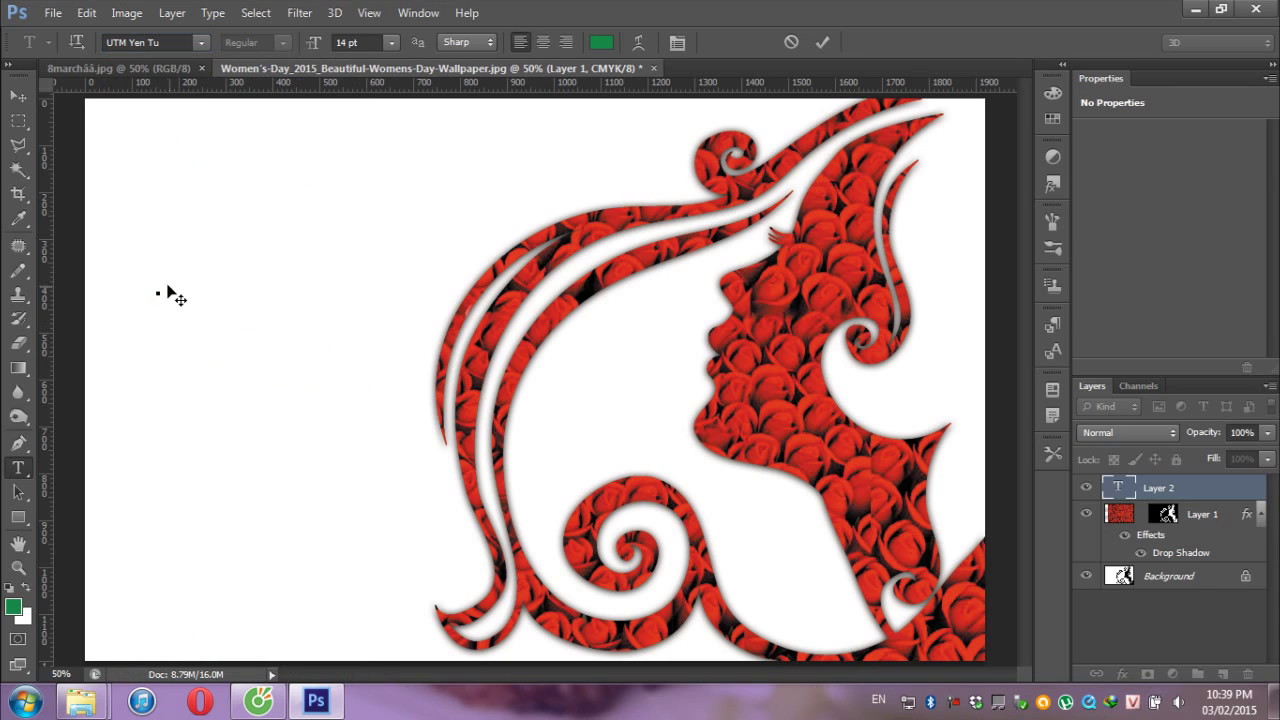
click(391, 42)
click(377, 361)
text(A)
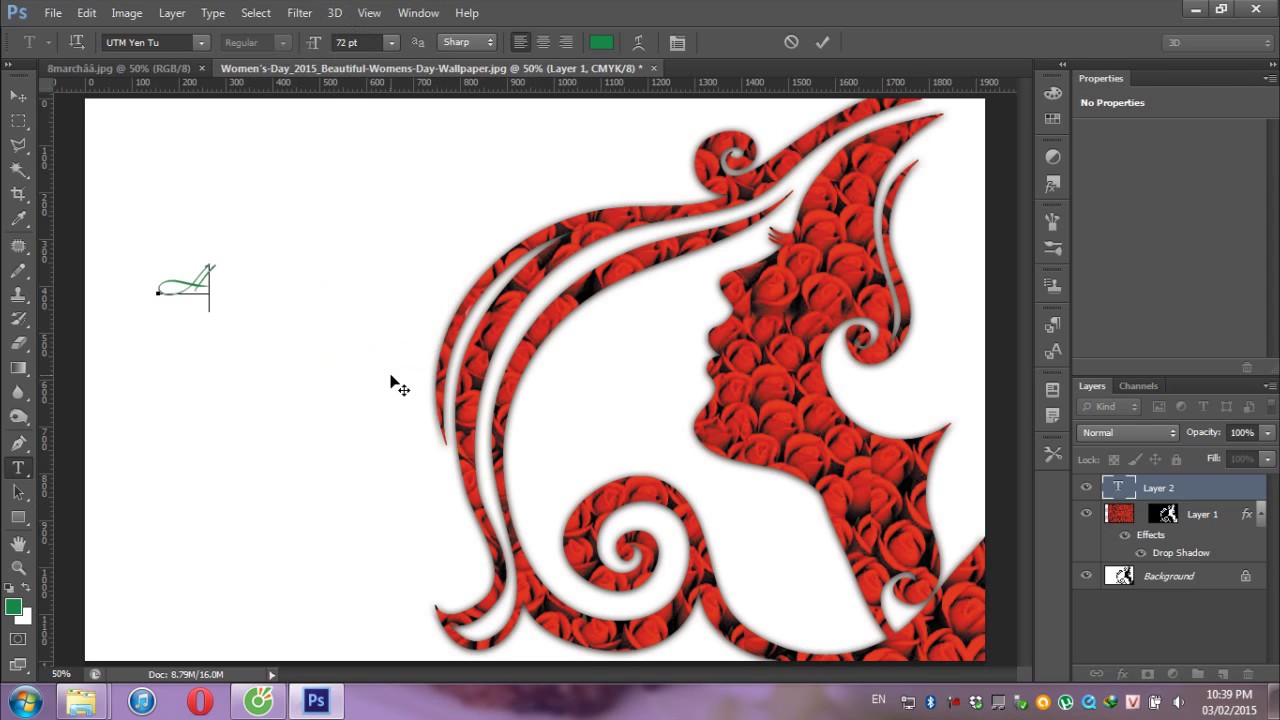
text(app)
text(y)
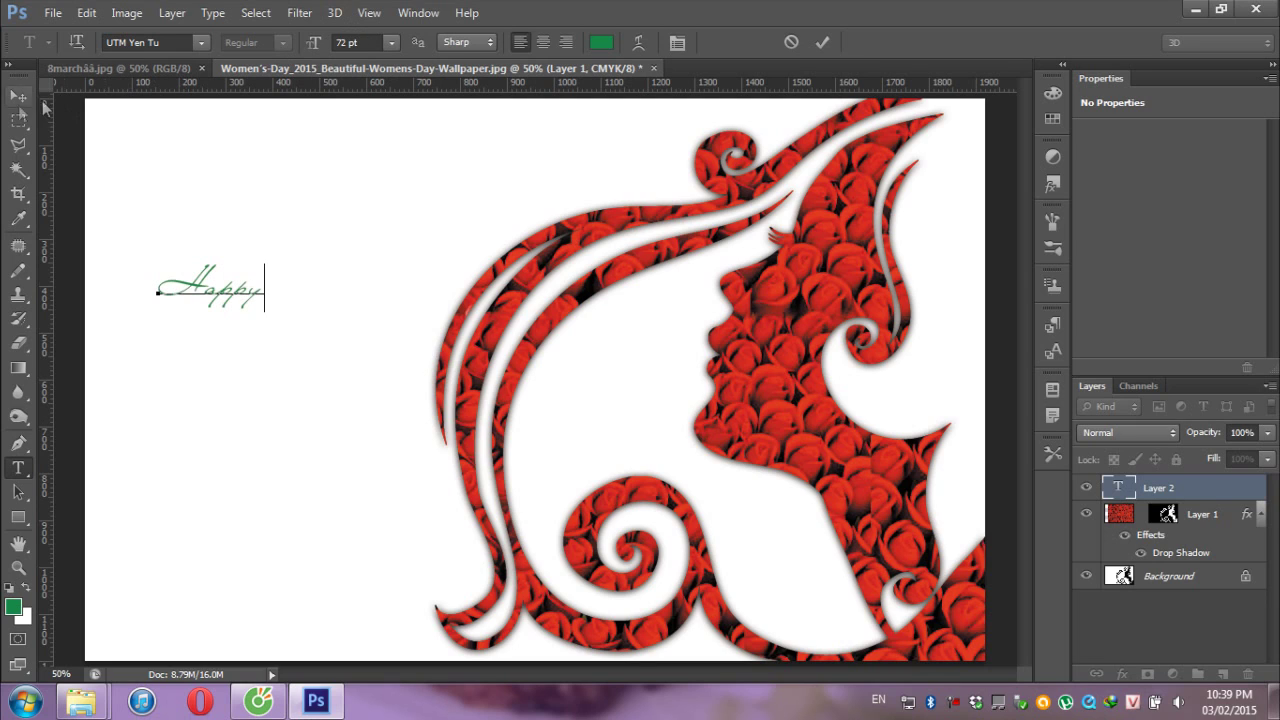
click(18, 95)
click(18, 467)
- Type 'Womens Day' below Happy and recolour it red sampled from the roses
click(208, 455)
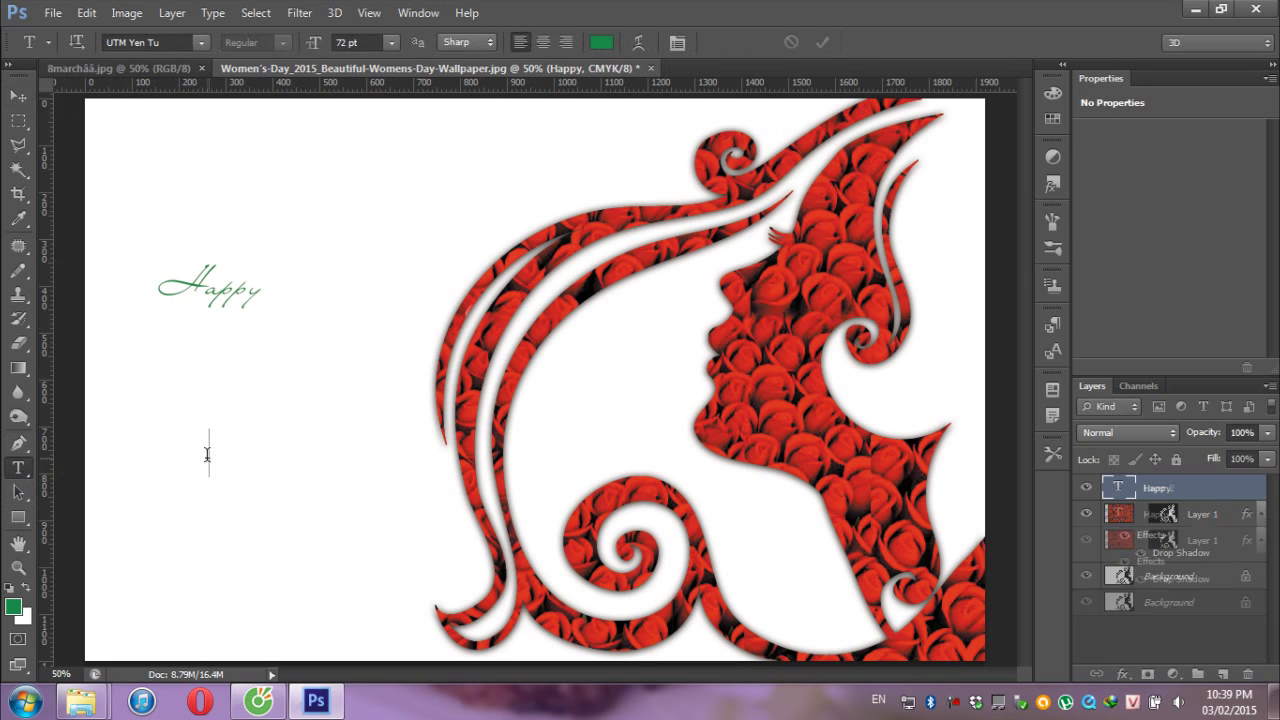
text(Wom)
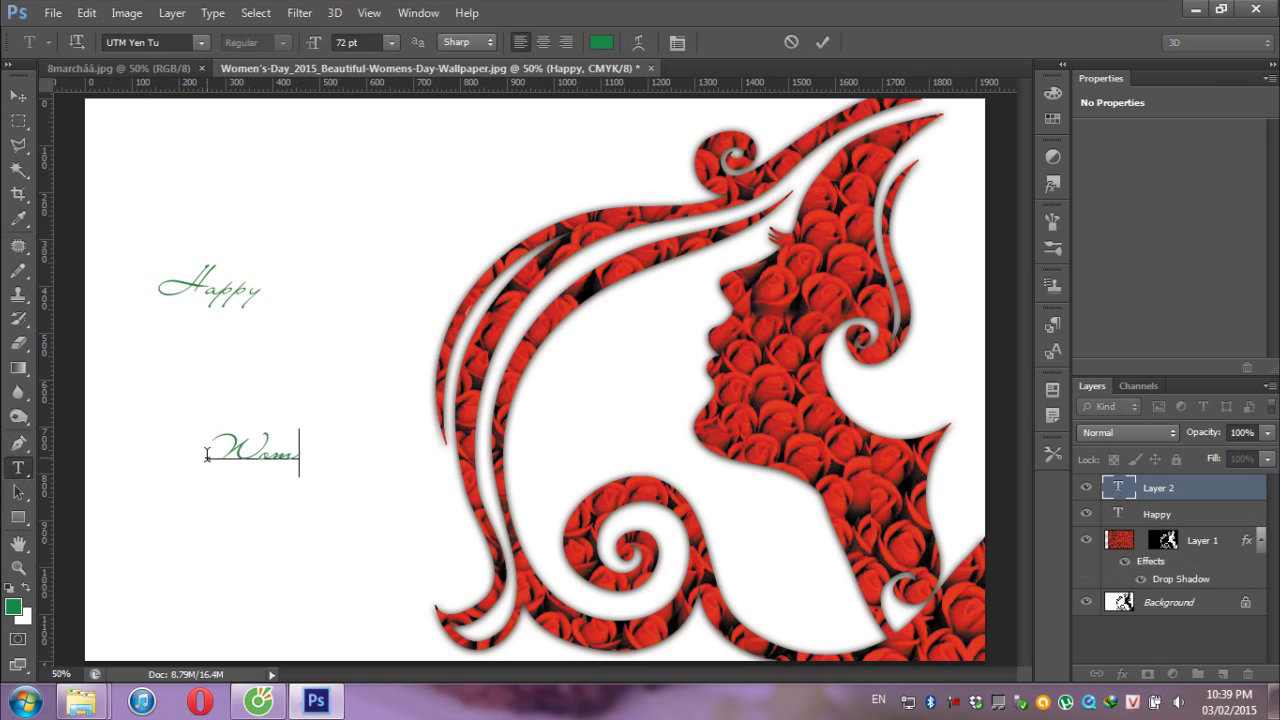
text(en)
text(s)
text( Day)
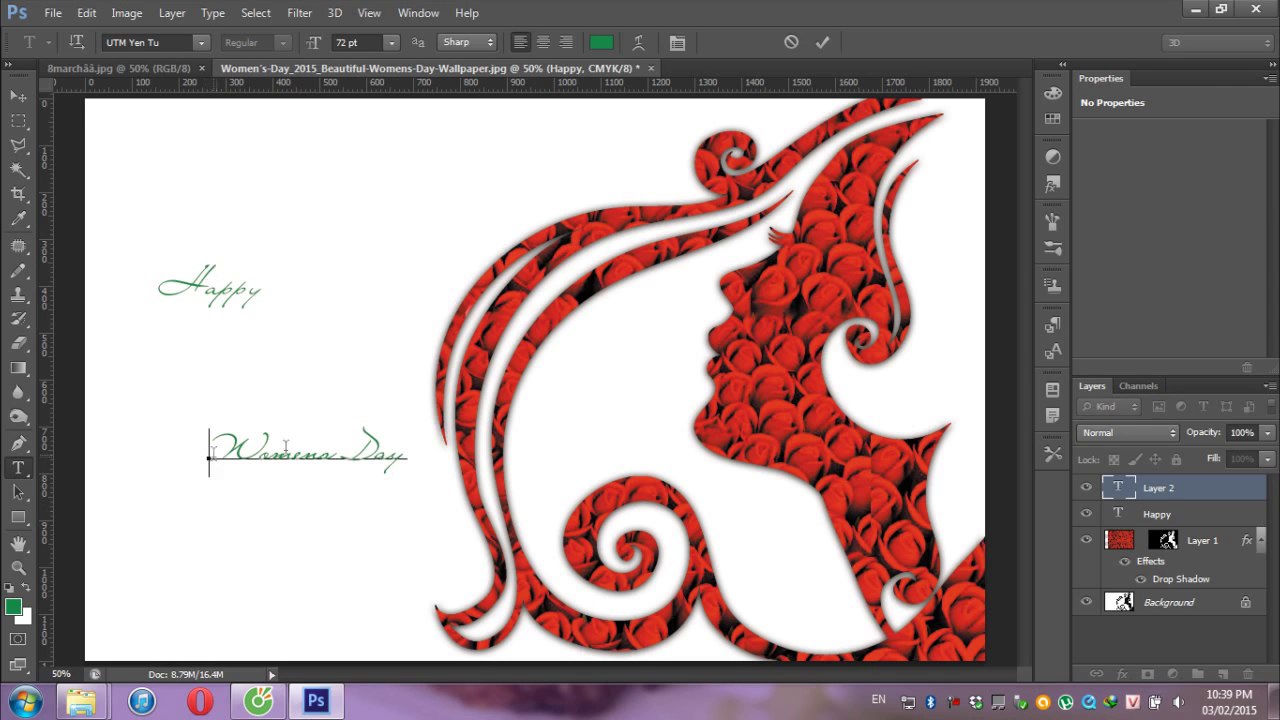
drag(212, 455, 480, 469)
click(601, 42)
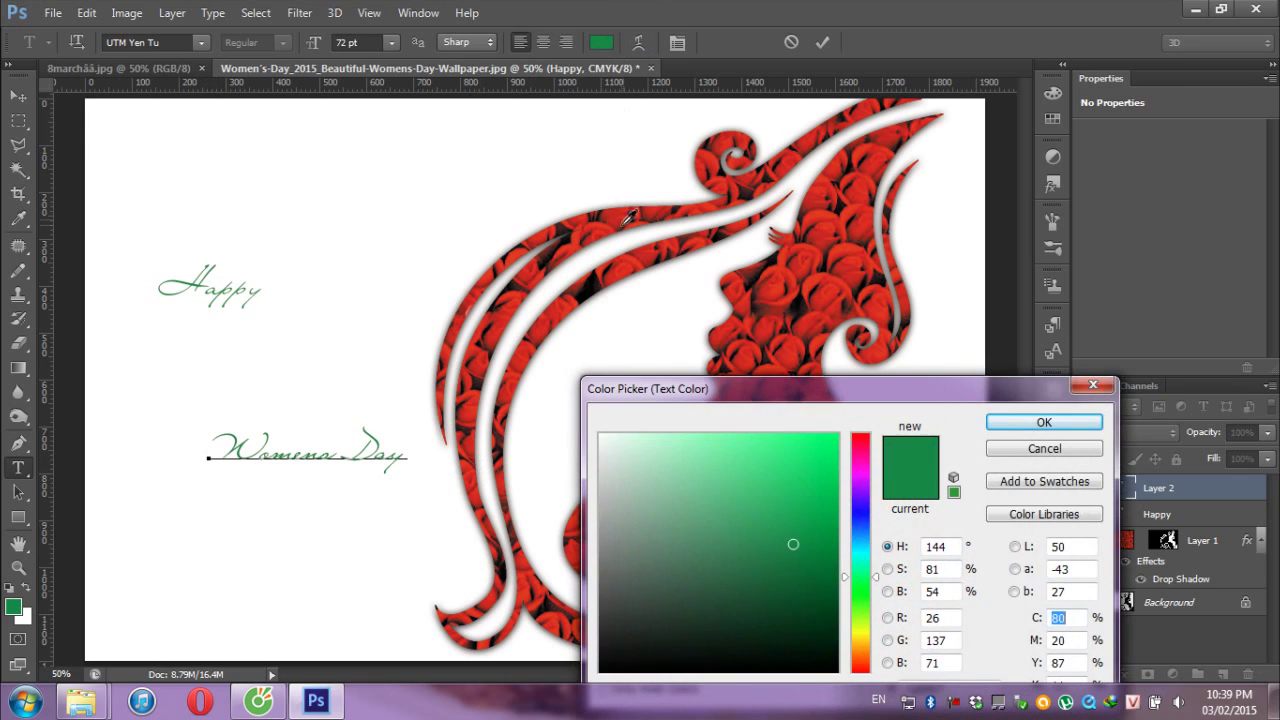
click(618, 212)
click(1044, 422)
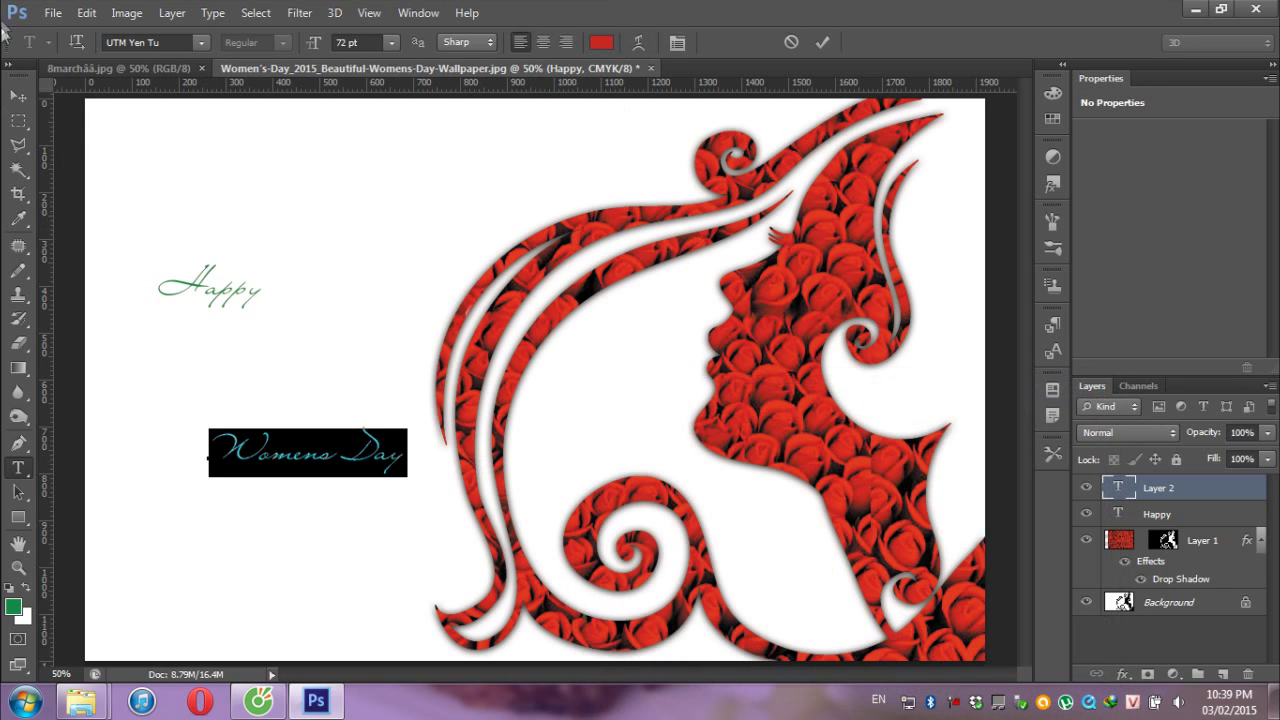
click(18, 97)
key(ctrl+t)
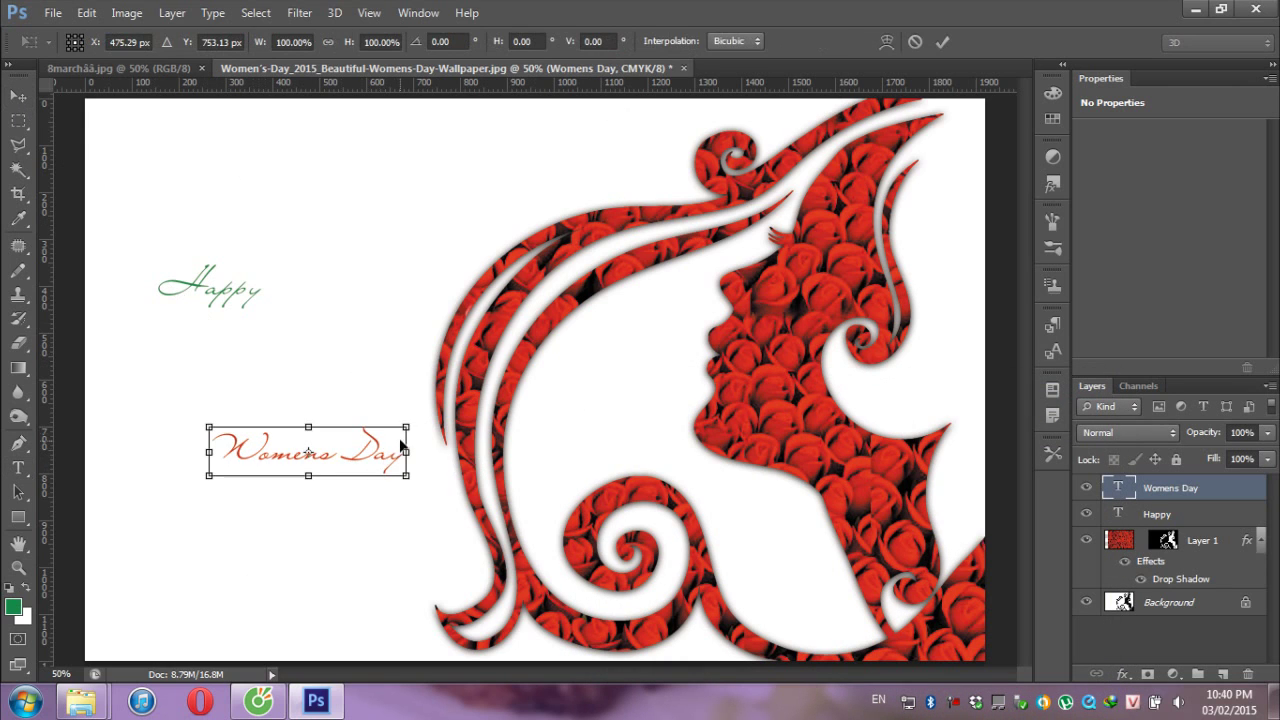
- Enlarge 'Womens Day', move it top-left, and place 'Happy' just above it
drag(409, 426, 580, 351)
mouse_move(513, 423)
mouse_down()
mouse_move(420, 305)
mouse_move(407, 238)
mouse_up()
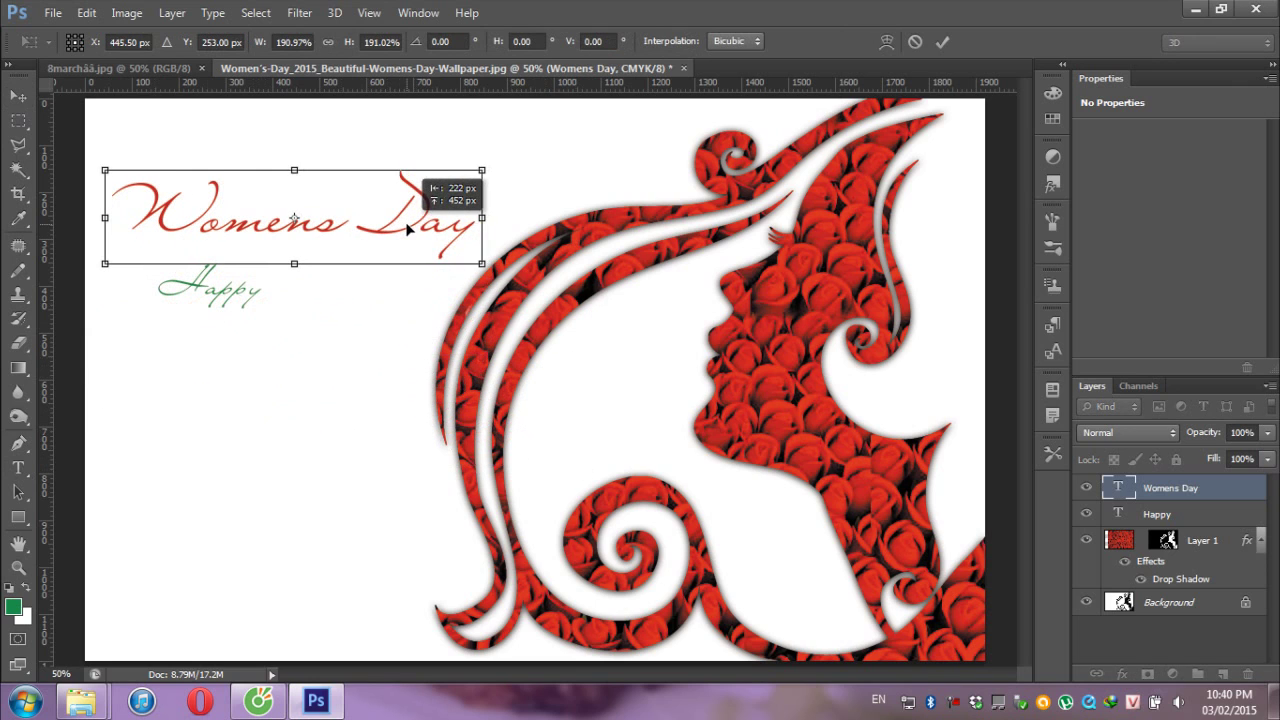
key(Return)
mouse_move(257, 287)
mouse_down()
mouse_move(273, 193)
mouse_move(289, 194)
mouse_up()
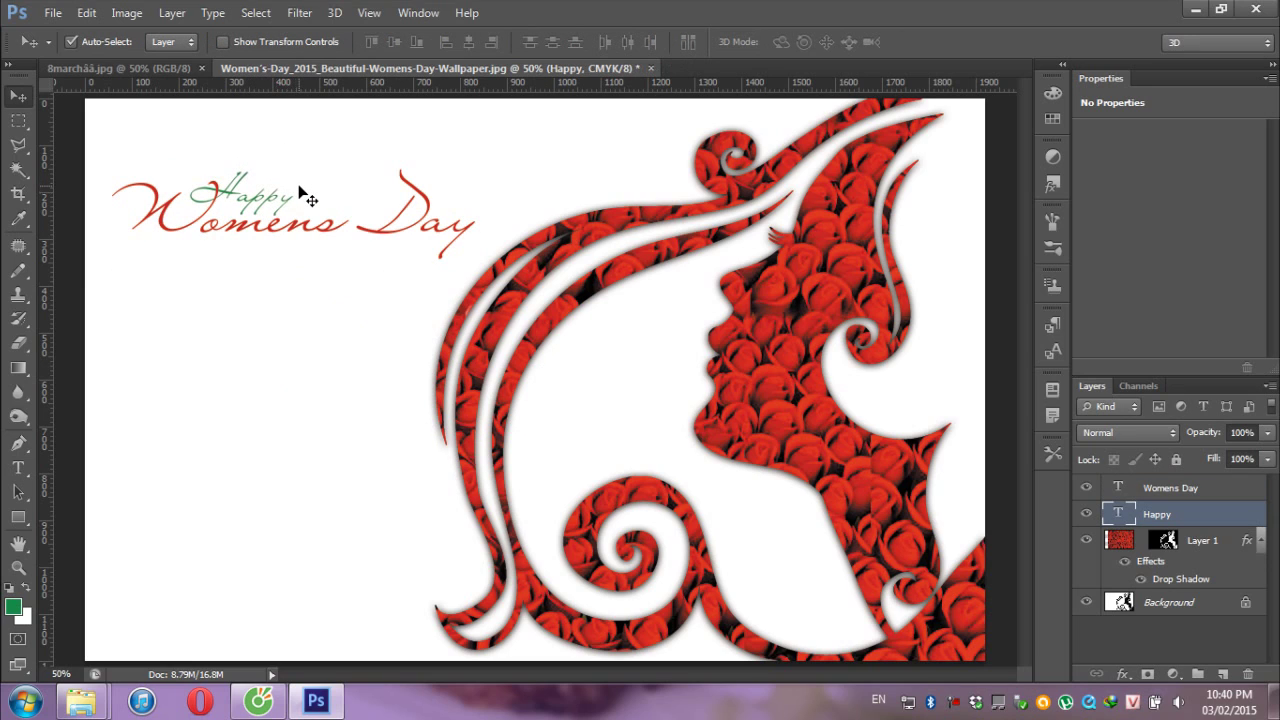
key(Up)
key(Up)
key(Up)
key(Up)
key(Up)
key(Up)
key(Up)
key(Up)
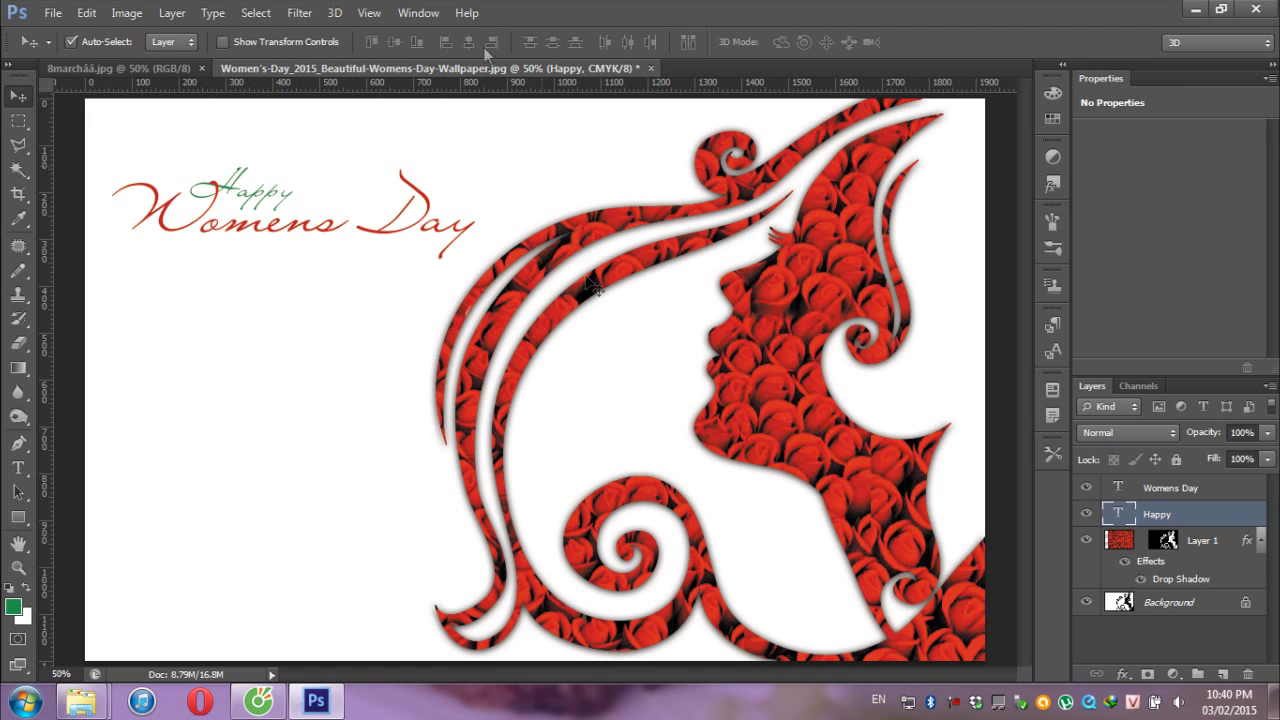
click(1147, 609)
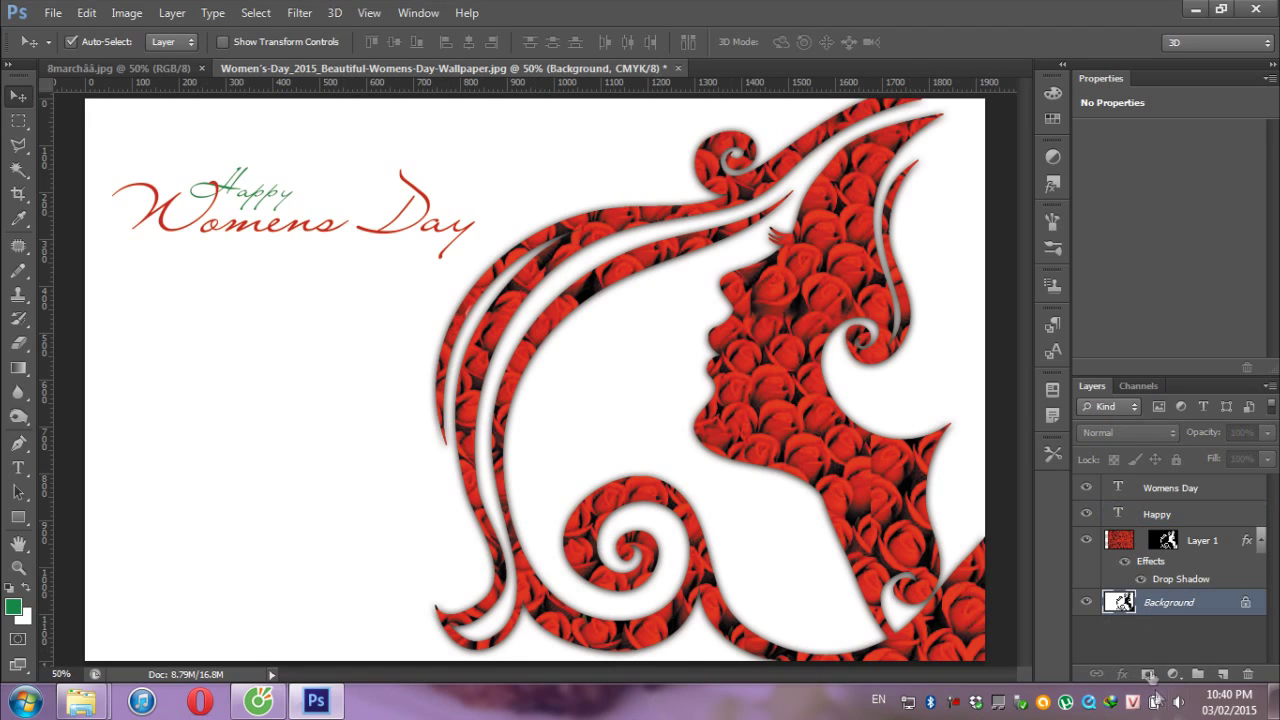
- Add empty Layer 2 above Background and set the background colour to pale cream
click(1222, 674)
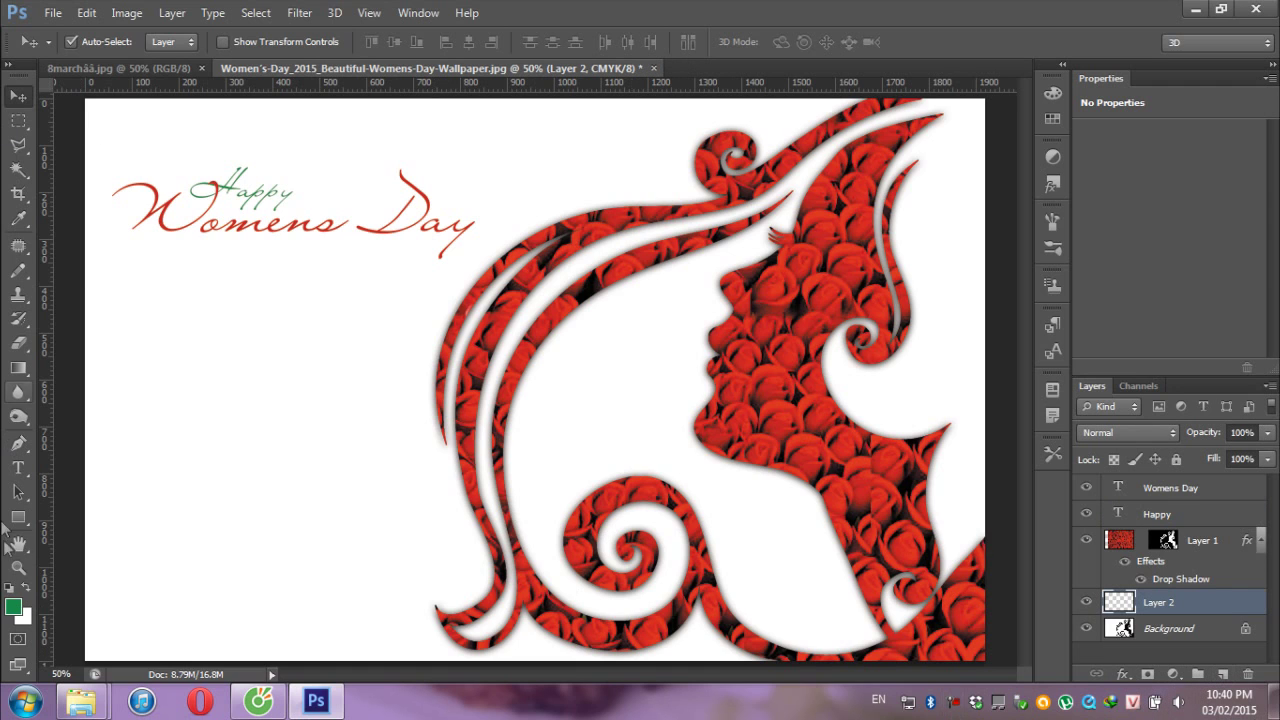
click(24, 620)
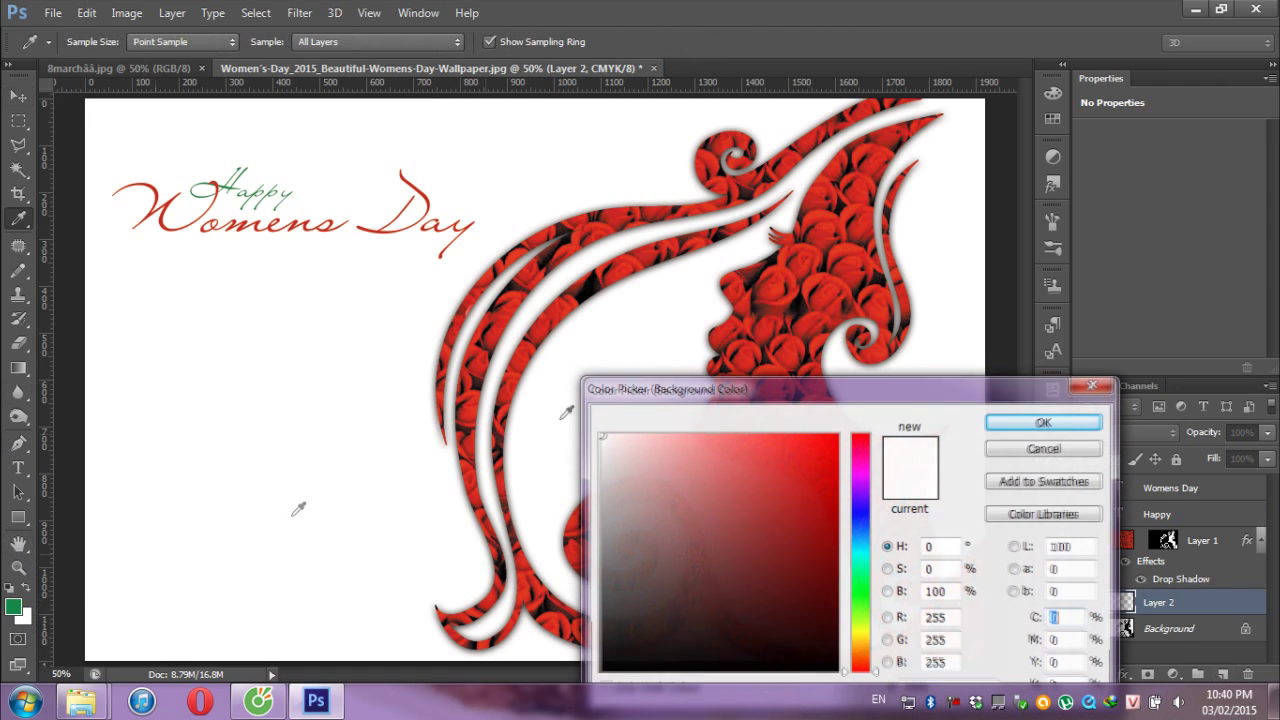
click(858, 645)
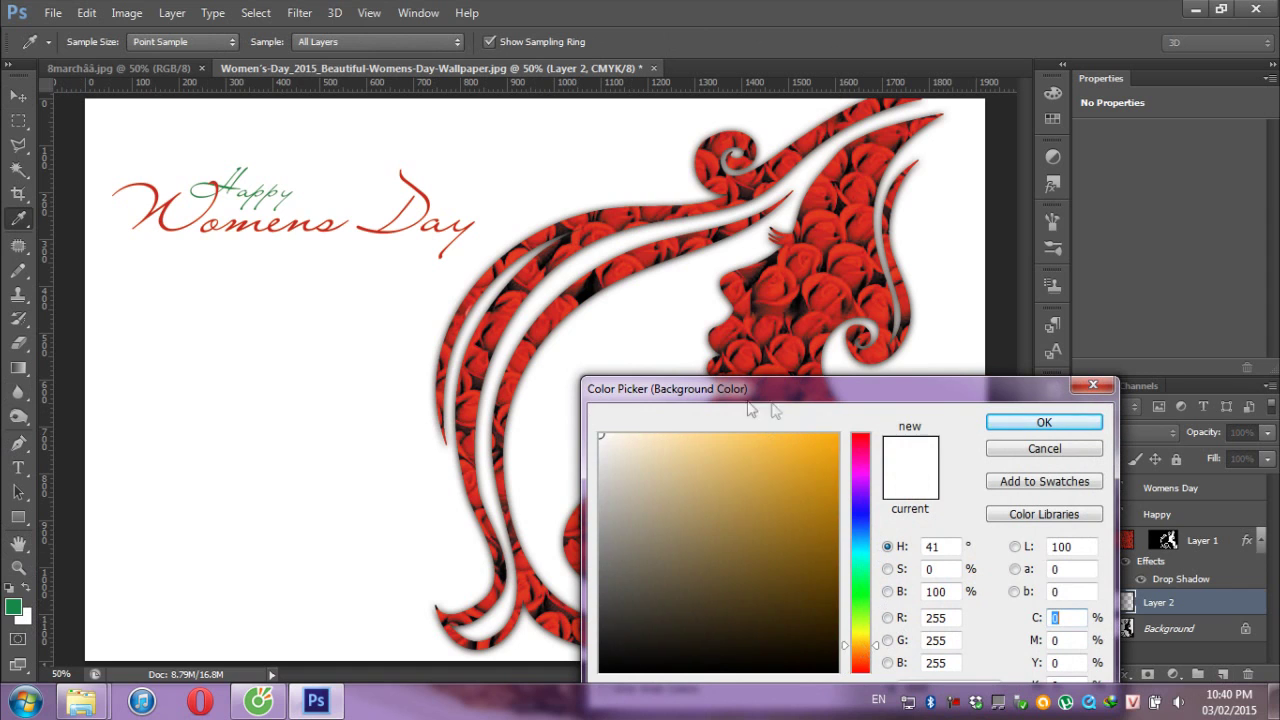
click(677, 436)
click(1033, 425)
- Fill Layer 2 with a radial green-to-cream gradient centred near the top middle, at 45% opacity
key(v)
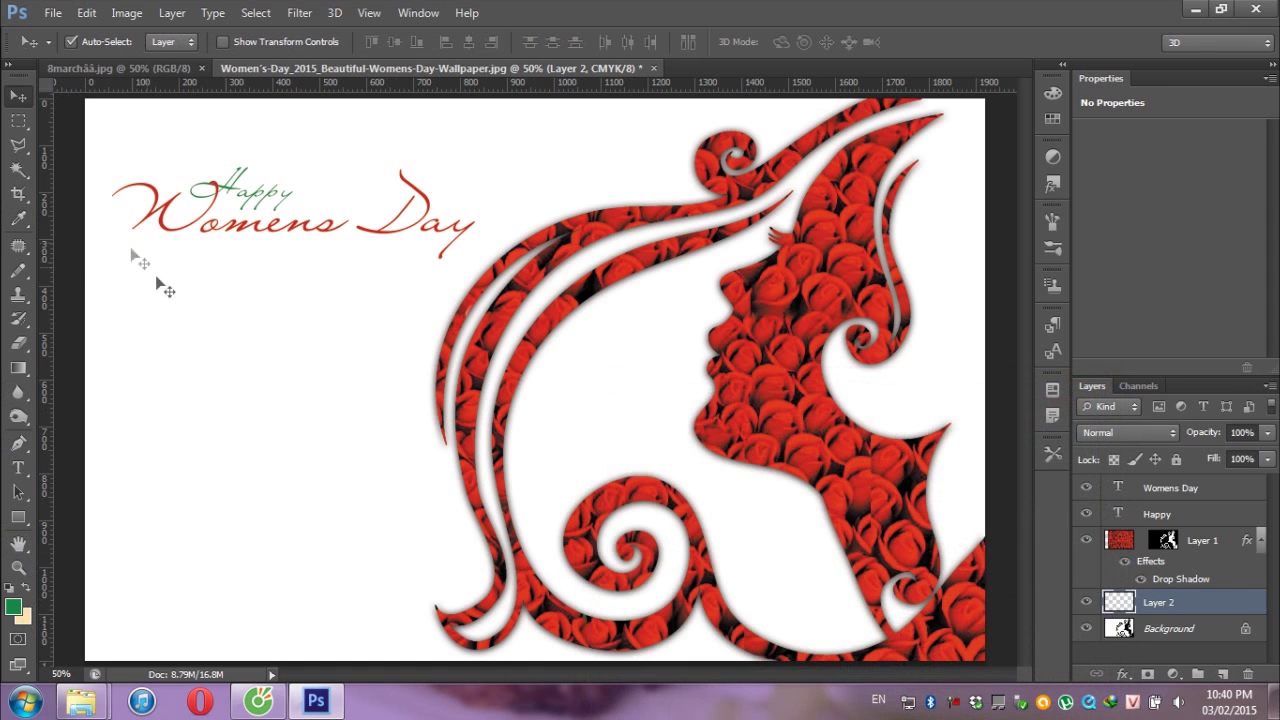
click(22, 367)
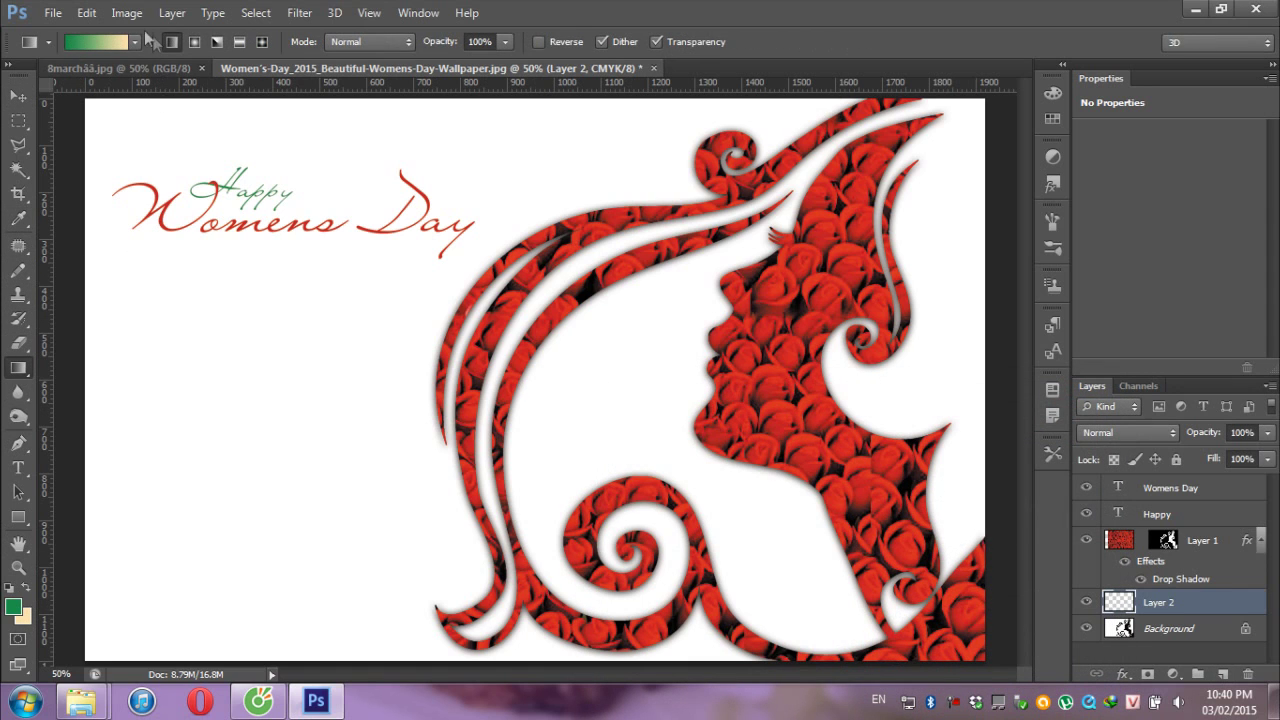
click(195, 42)
drag(263, 140, 578, 565)
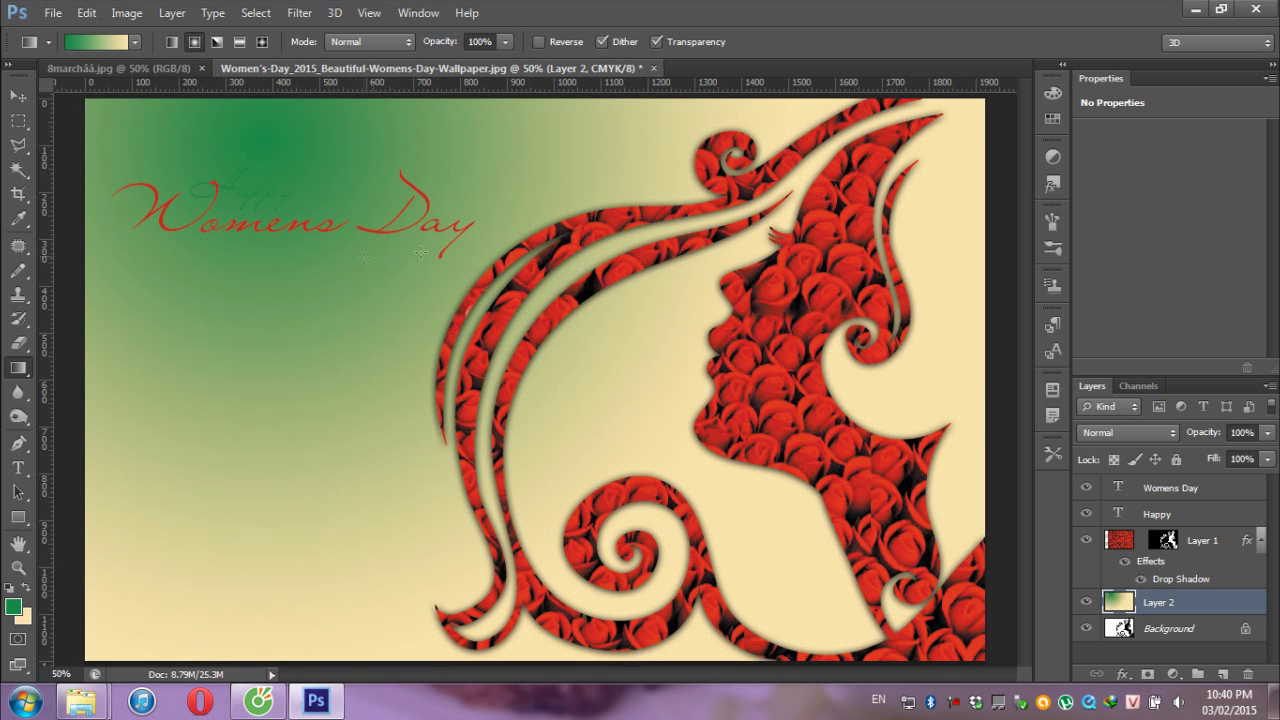
drag(608, 210, 307, 587)
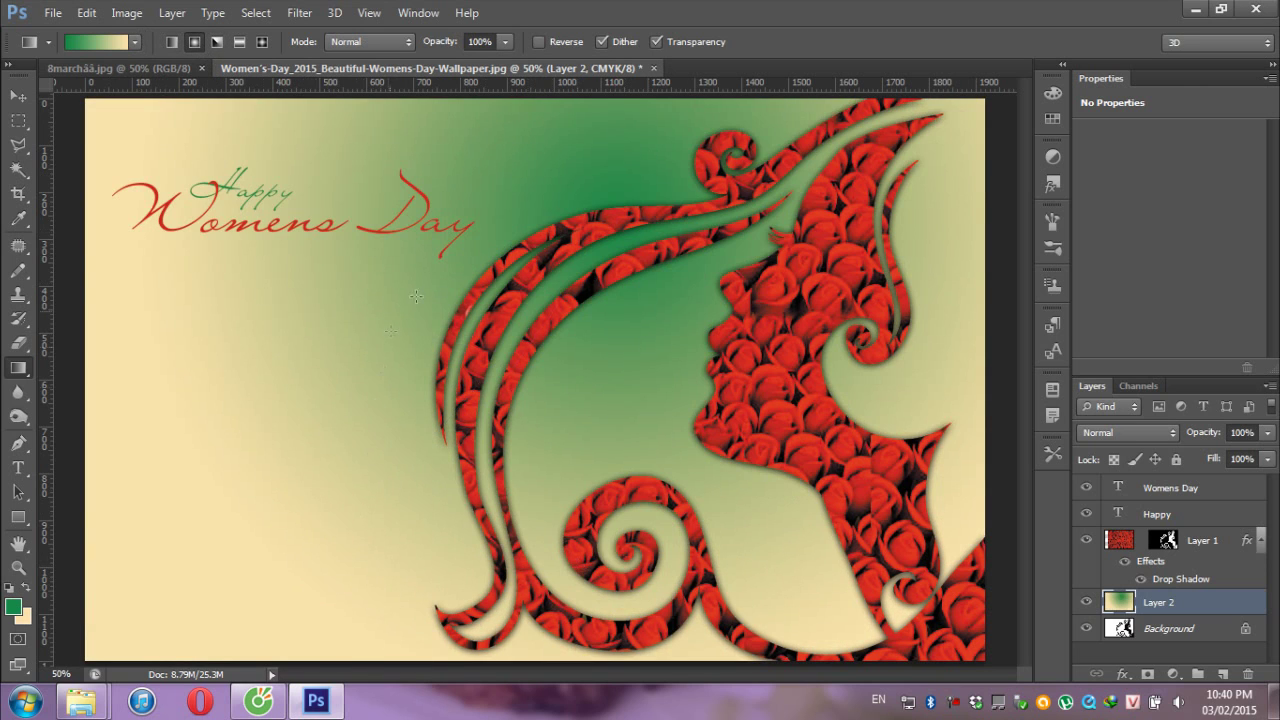
click(1267, 432)
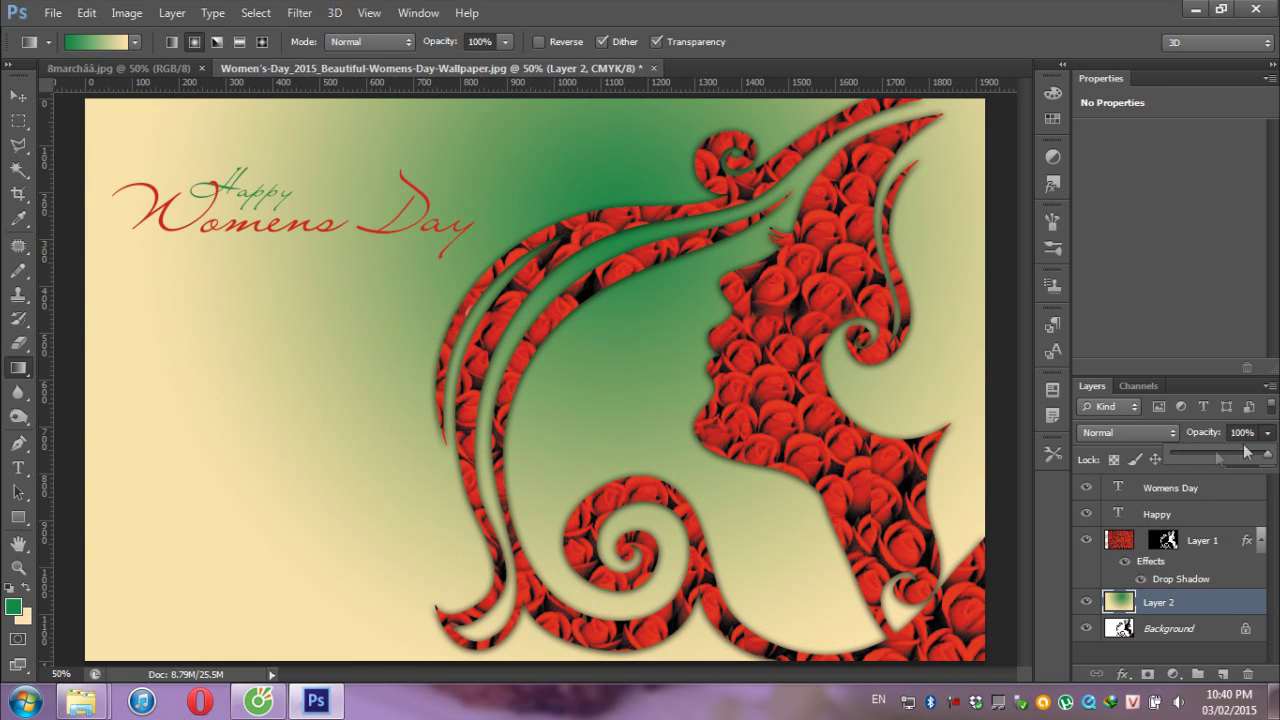
drag(1189, 456, 1215, 455)
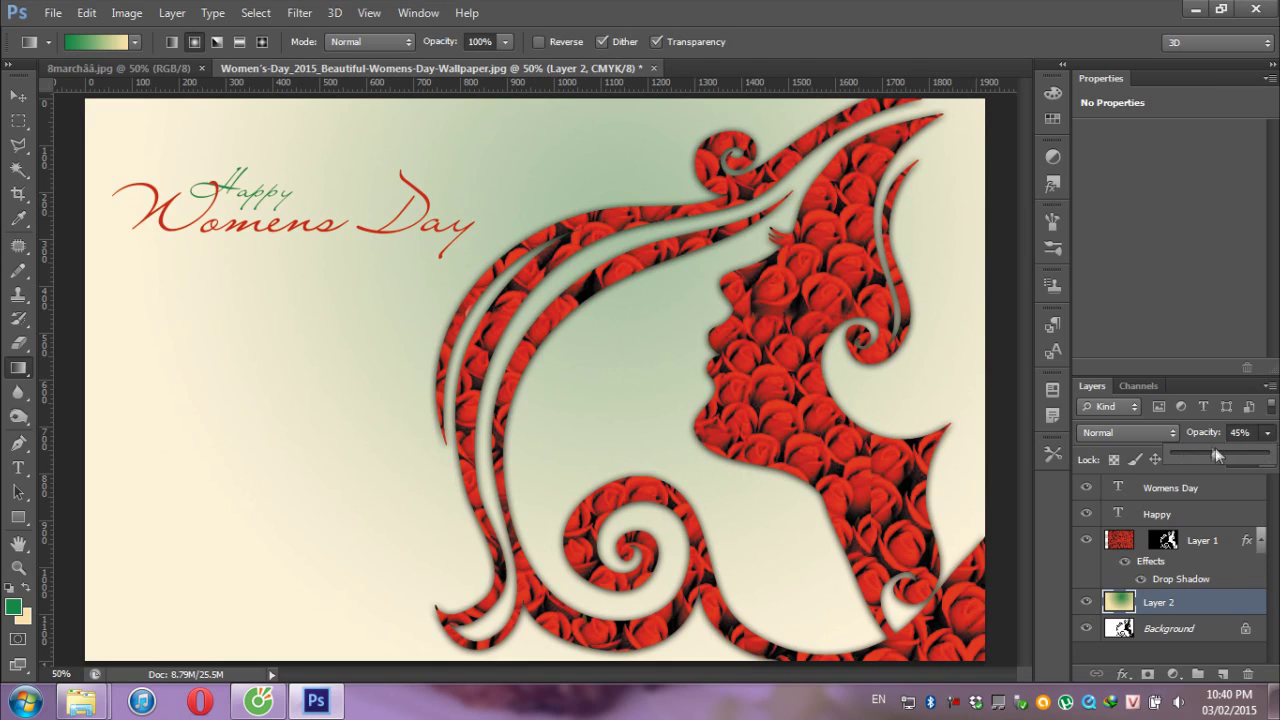